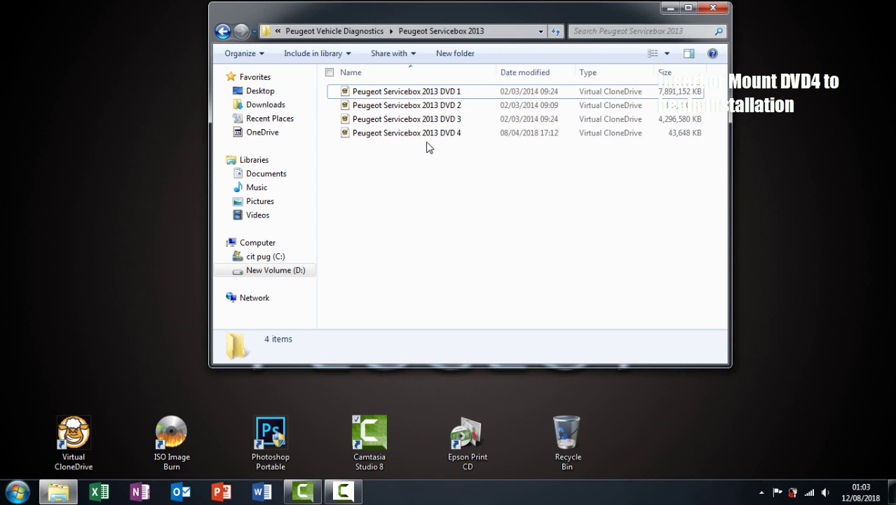
Mount the Peugeot Servicebox 2013 DVD 4 image and open the mounted disc's folder to view its files
click(428, 139)
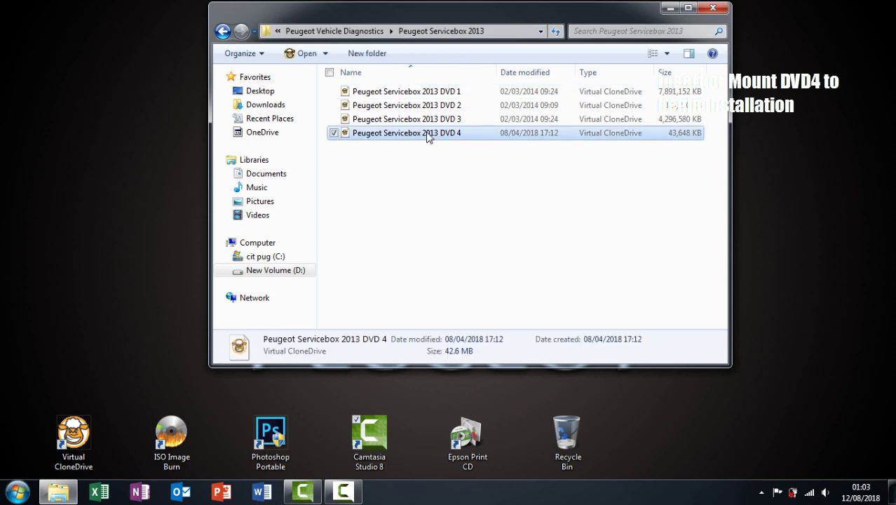
double_click(427, 133)
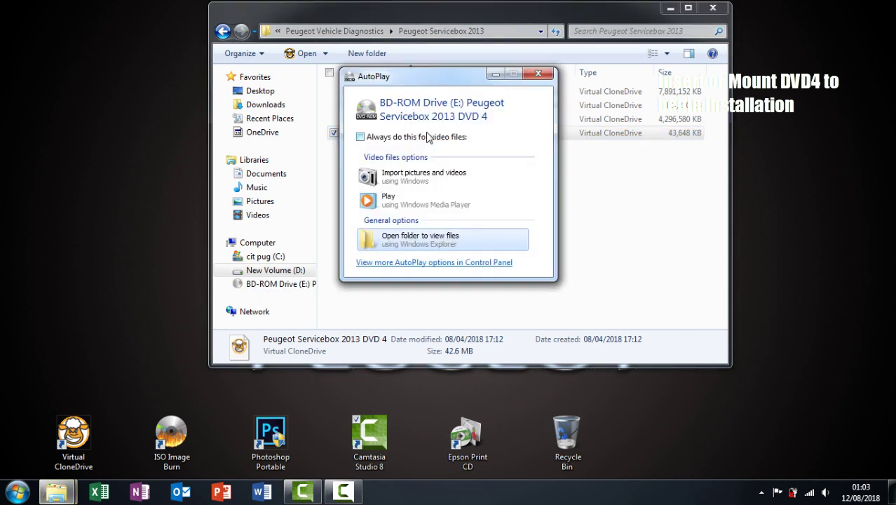
click(443, 240)
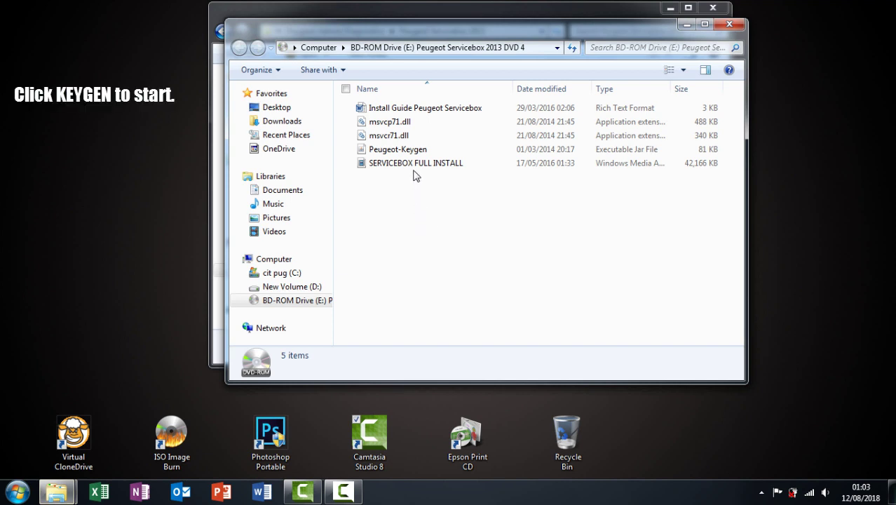
Launch Peugeot-Keygen from the DVD 4 folder and minimise that folder window
click(415, 151)
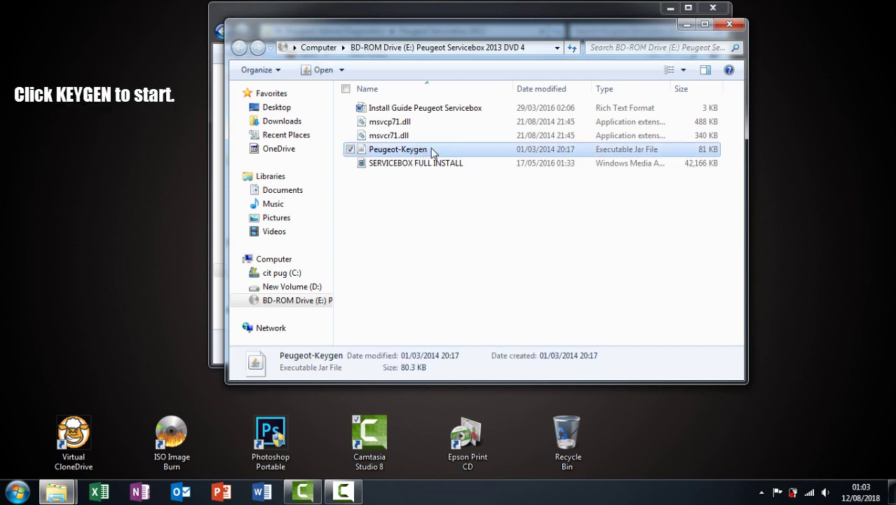
double_click(429, 151)
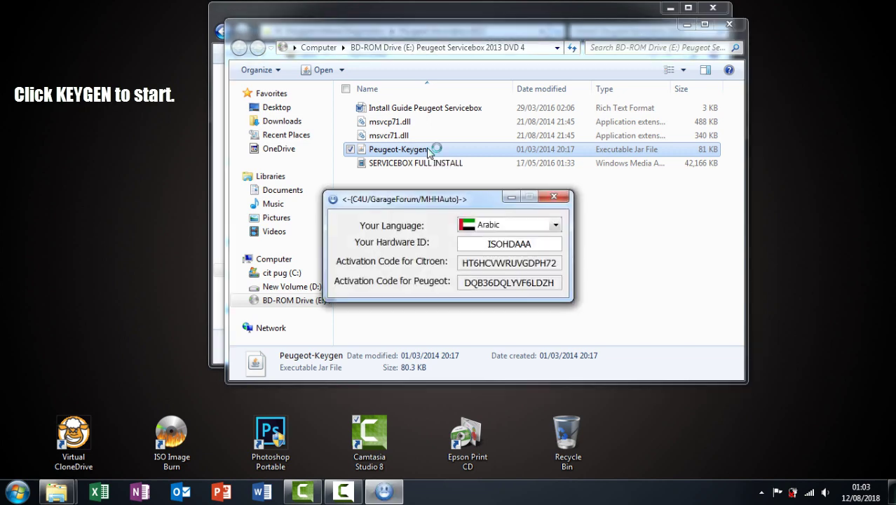
click(686, 25)
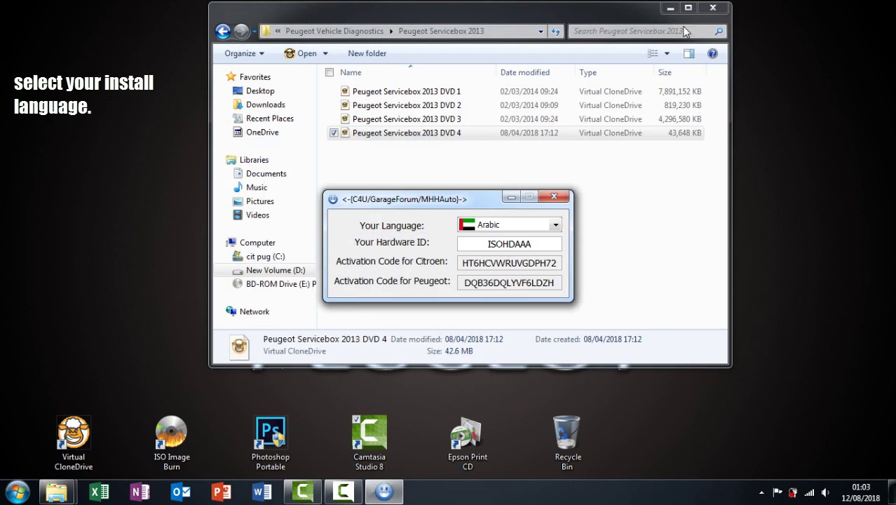
Set the language in the open code window to English
click(554, 227)
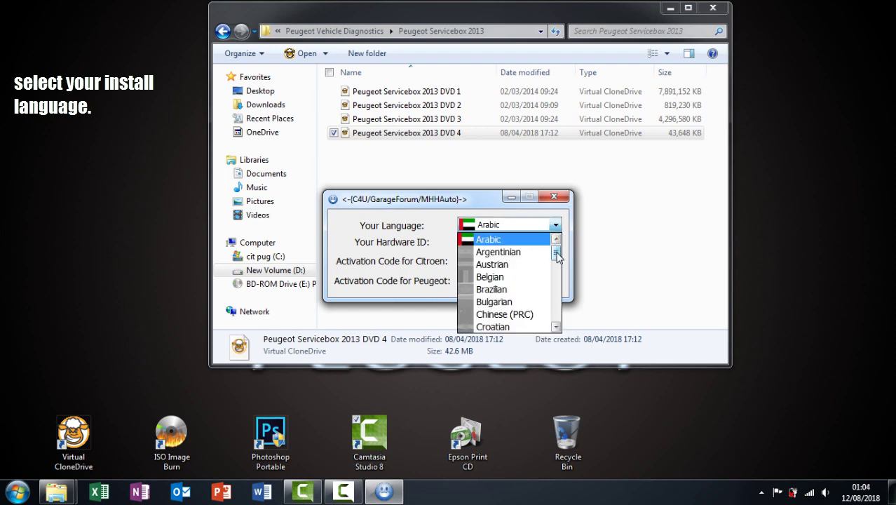
mouse_move(556, 257)
mouse_down()
mouse_move(558, 321)
mouse_move(555, 257)
mouse_move(556, 271)
mouse_up()
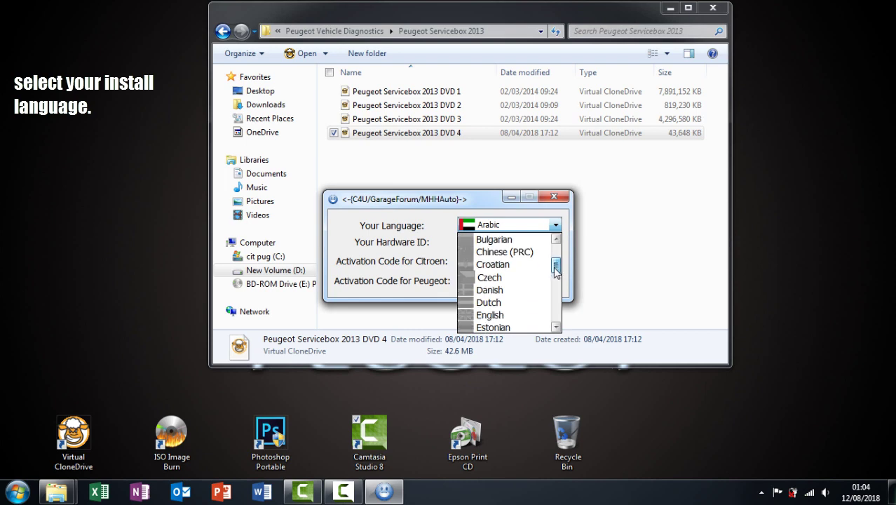
click(518, 320)
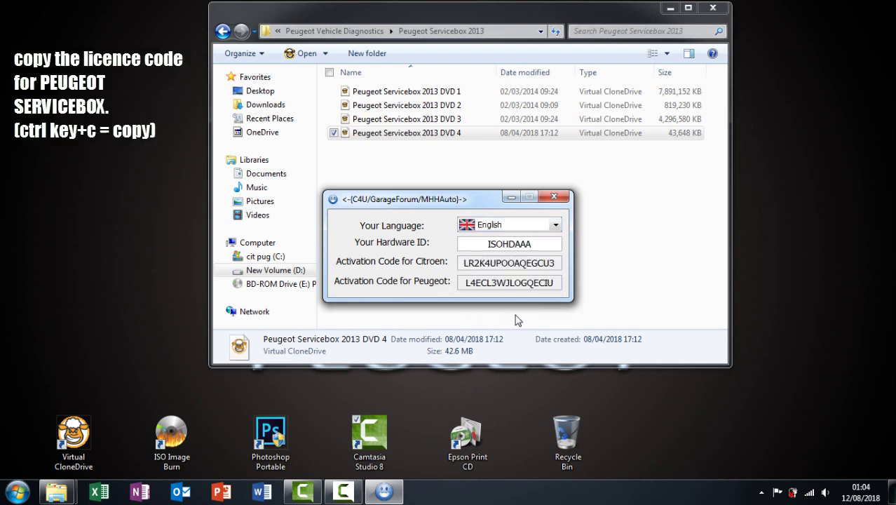
Copy the activation code for Peugeot and close the code window
double_click(505, 287)
key(ctrl+c)
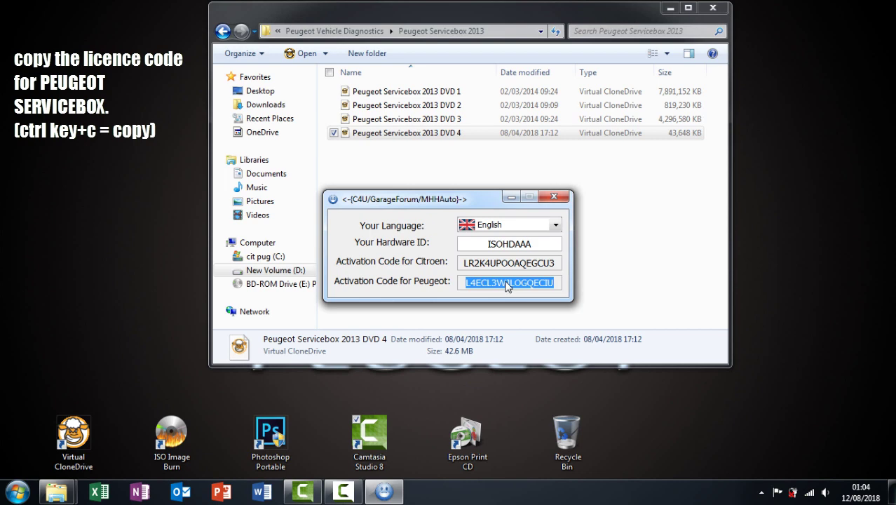
click(554, 199)
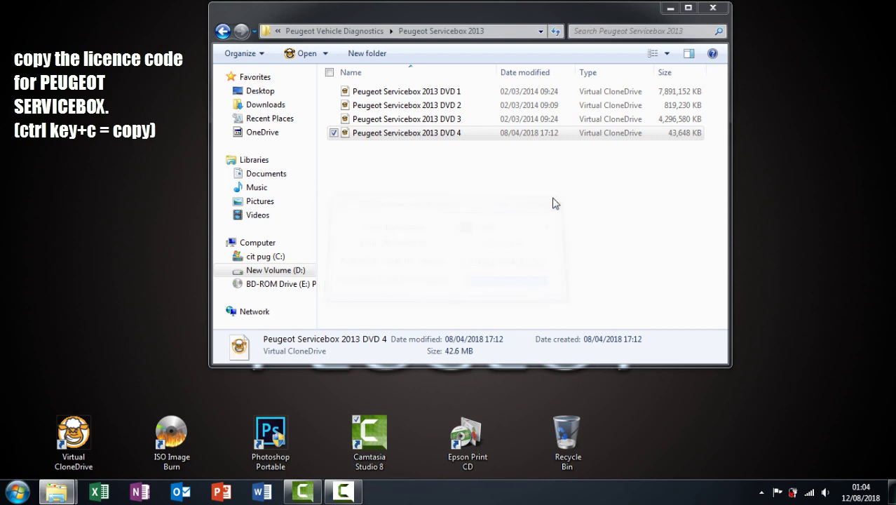
Mount the Peugeot Servicebox 2013 DVD 1 image, minimise the folder window and run setup.exe from the disc
click(409, 98)
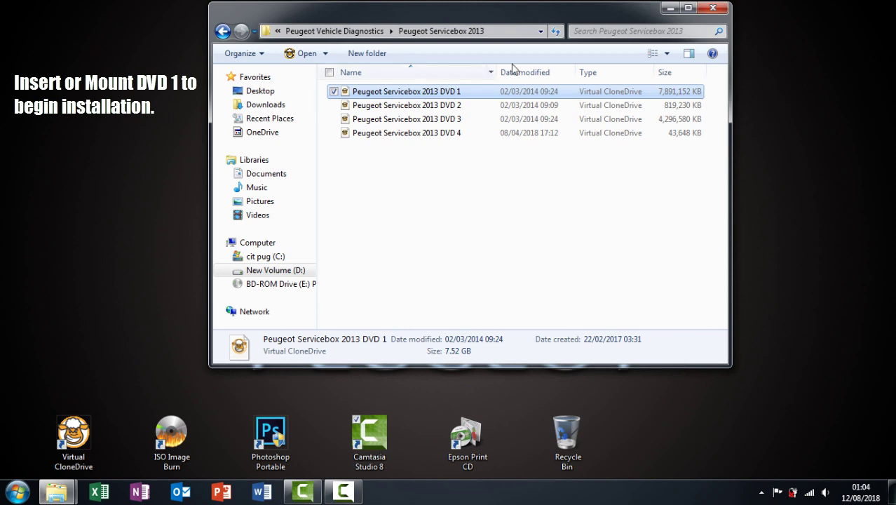
click(670, 7)
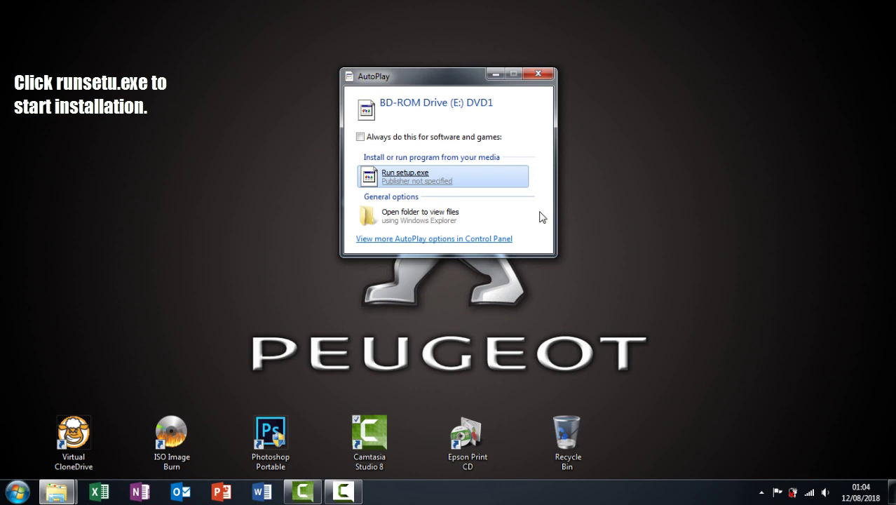
key(Return)
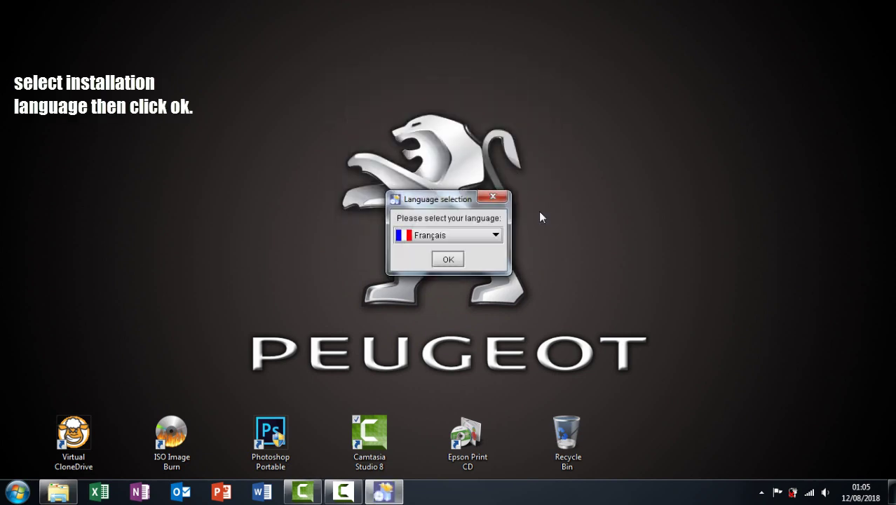
Look through the installer's available languages, choose English and confirm the language selection
key(Down)
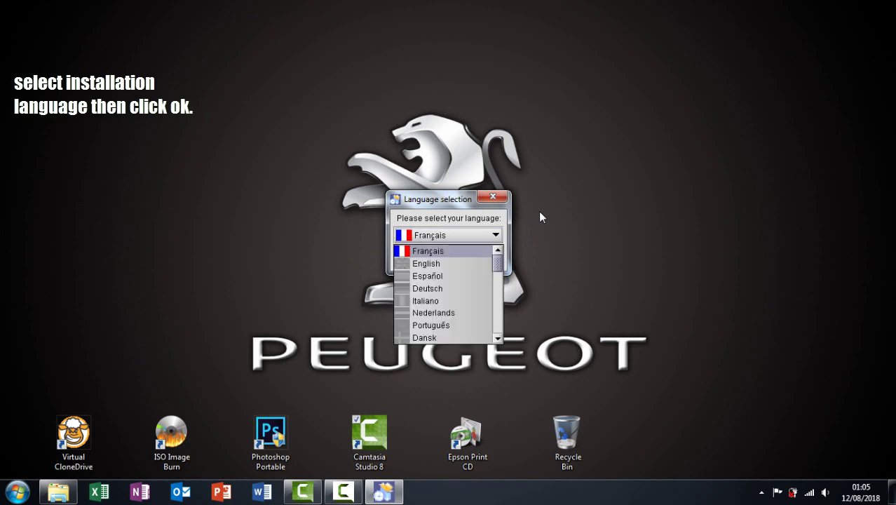
scroll(539, 218, down, 4)
scroll(539, 212, down, 3)
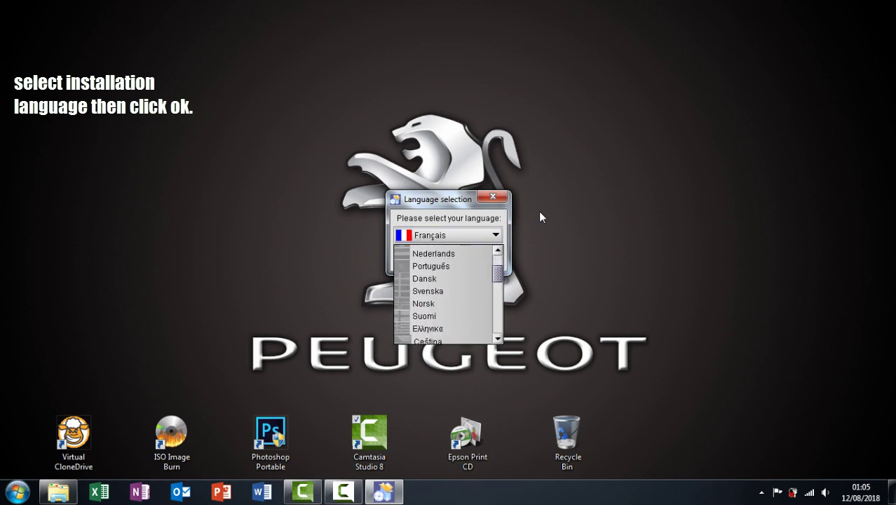
scroll(538, 211, down, 2)
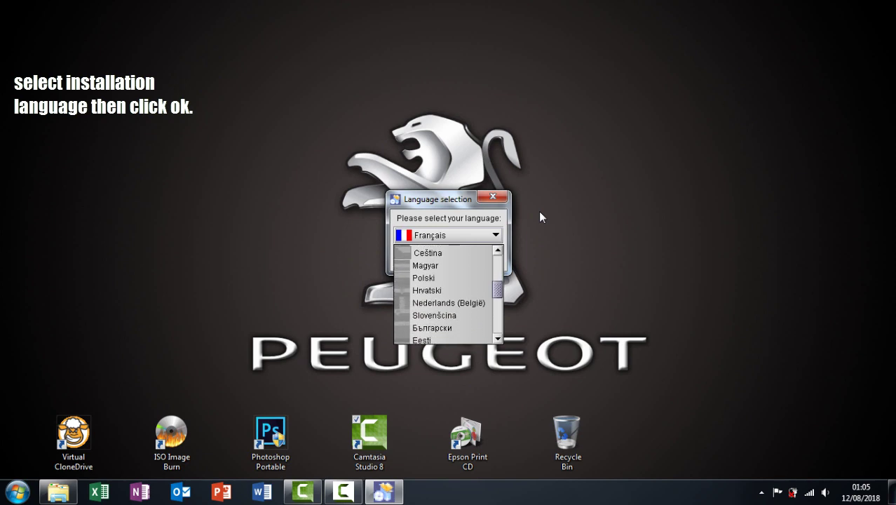
scroll(538, 211, down, 3)
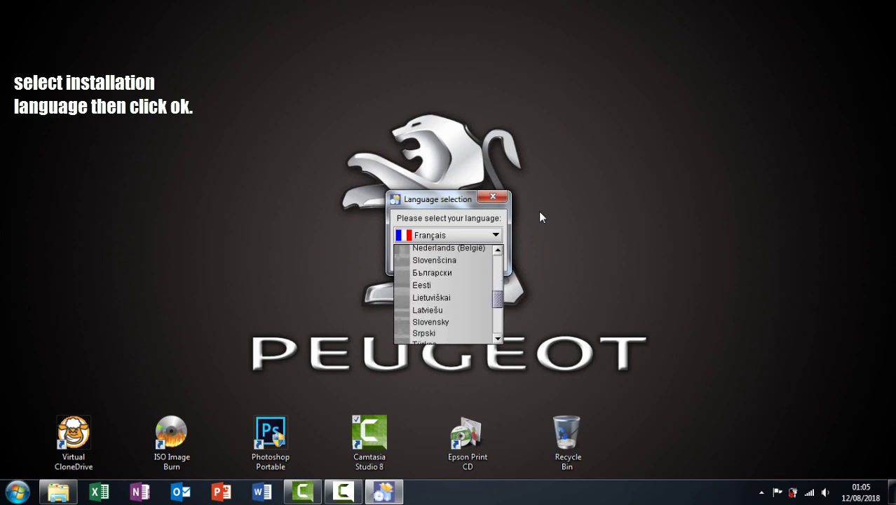
scroll(538, 211, down, 3)
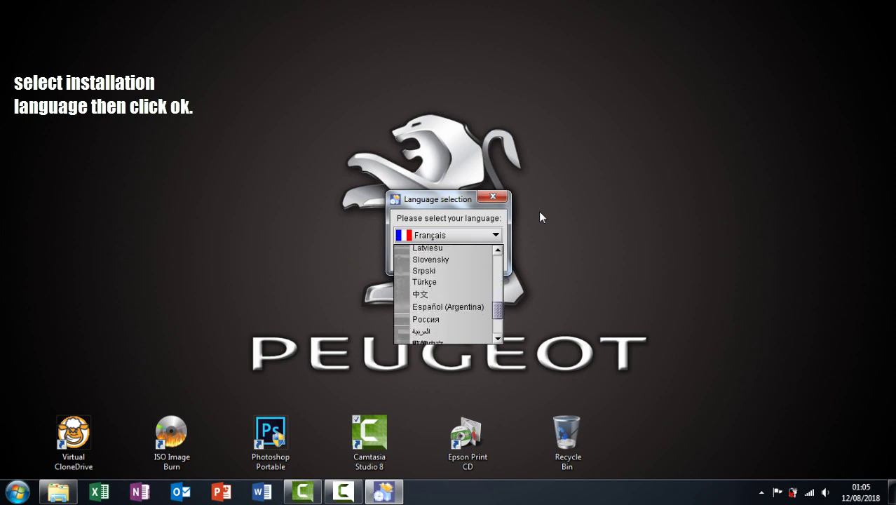
scroll(538, 211, down, 1)
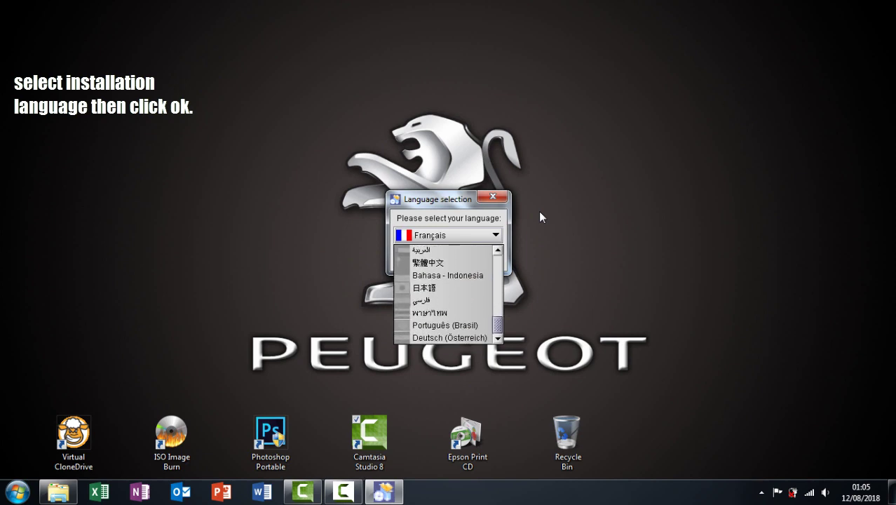
scroll(538, 211, up, 4)
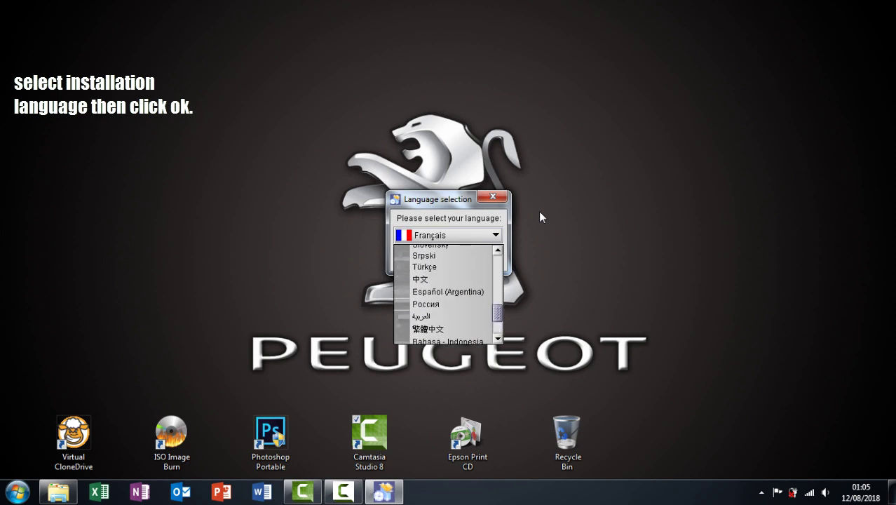
scroll(539, 211, up, 3)
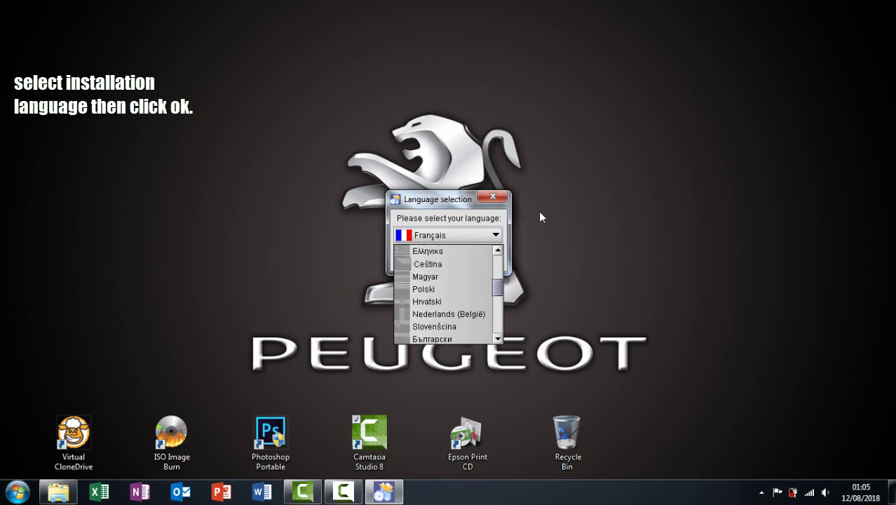
scroll(539, 211, up, 4)
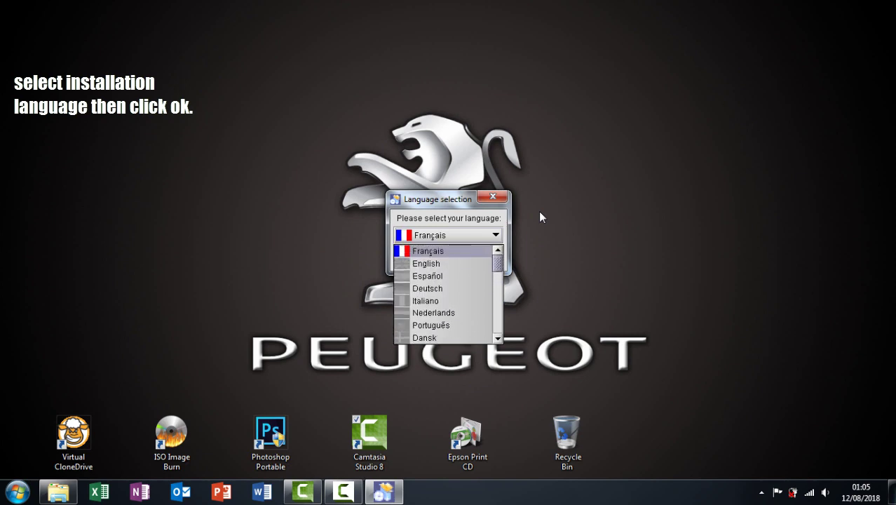
key(Down)
key(Return)
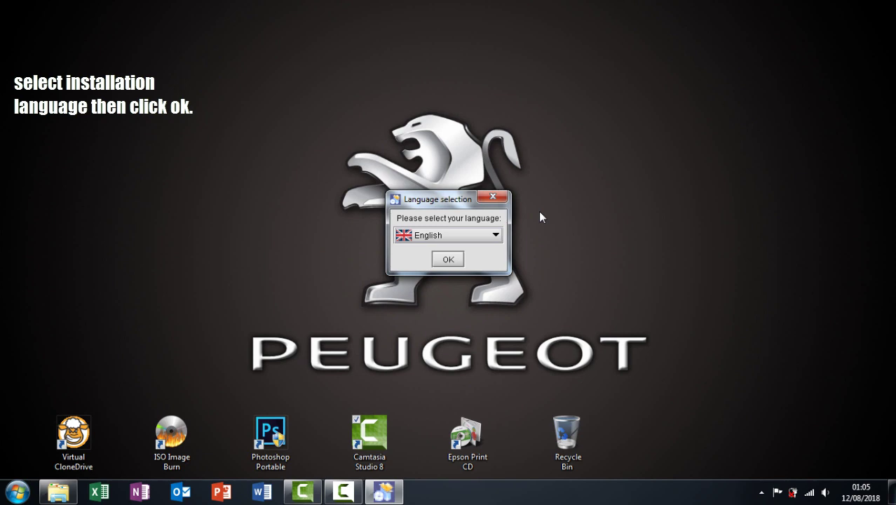
key(Return)
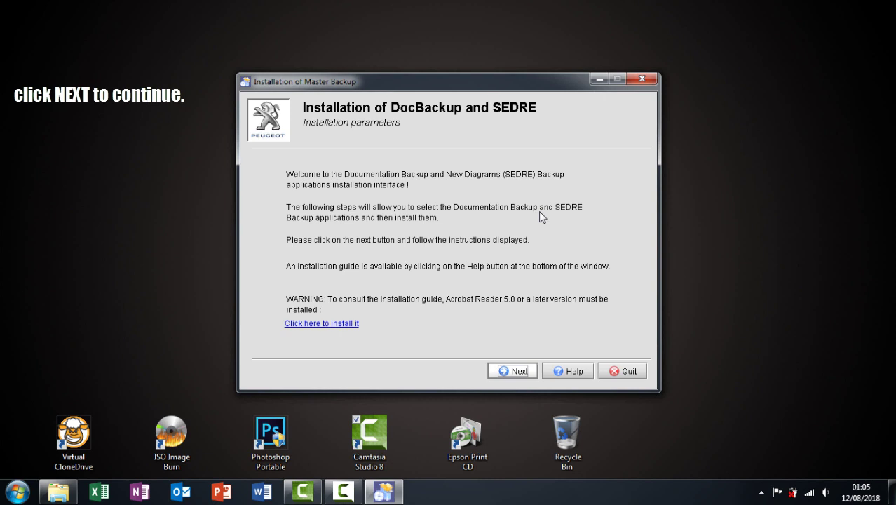
Proceed with No for the customer terminal, paste the activation code into the DVD registration fields and submit it
key(Return)
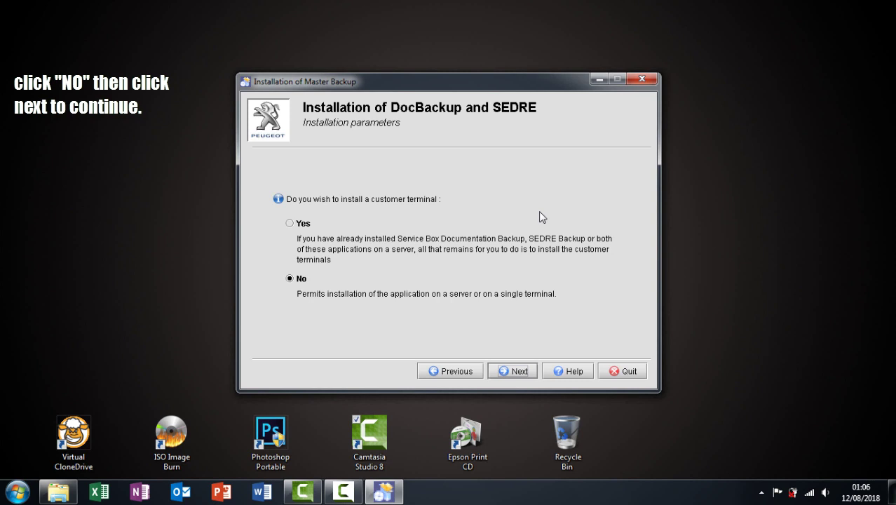
key(Return)
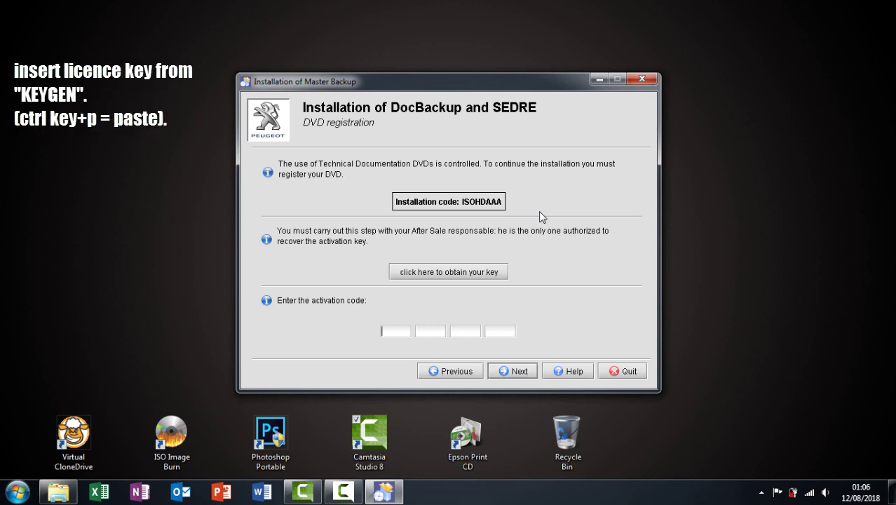
key(ctrl+v)
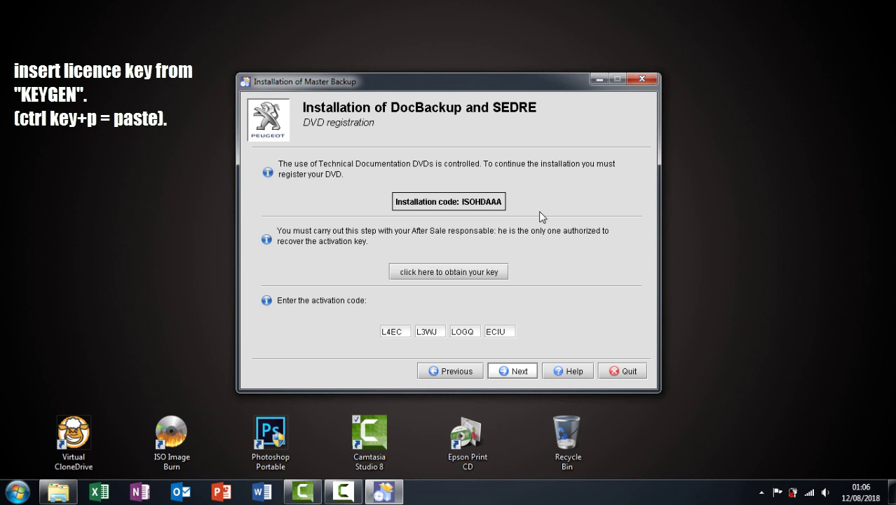
key(Return)
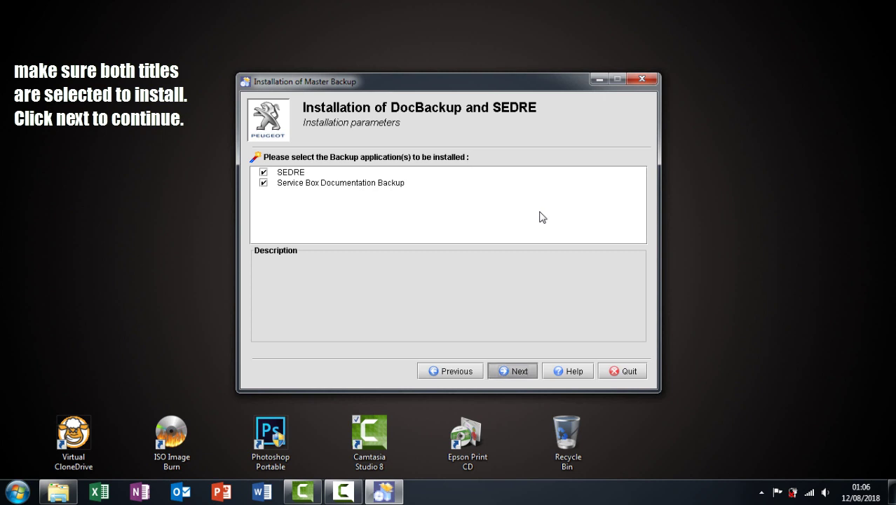
Continue with both SEDRE and Service Box Documentation Backup selected, and accept the licence terms of the SEDRE Backup installation
key(Return)
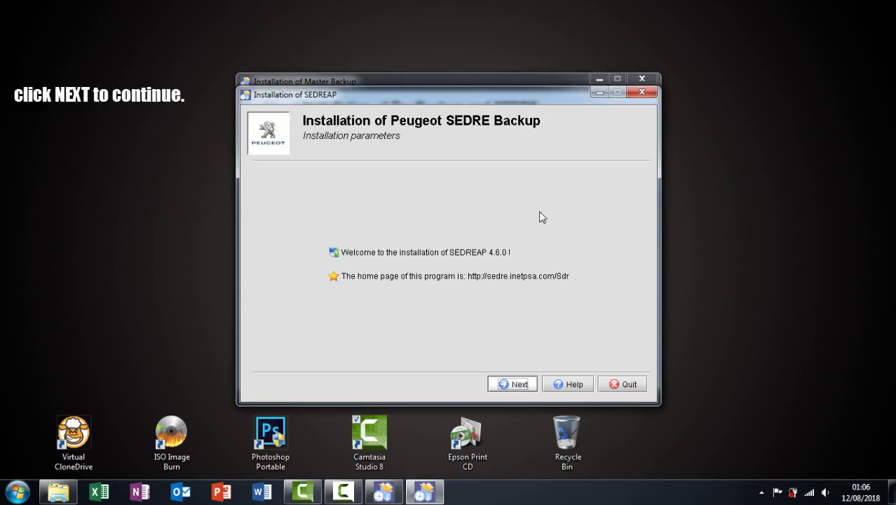
key(Return)
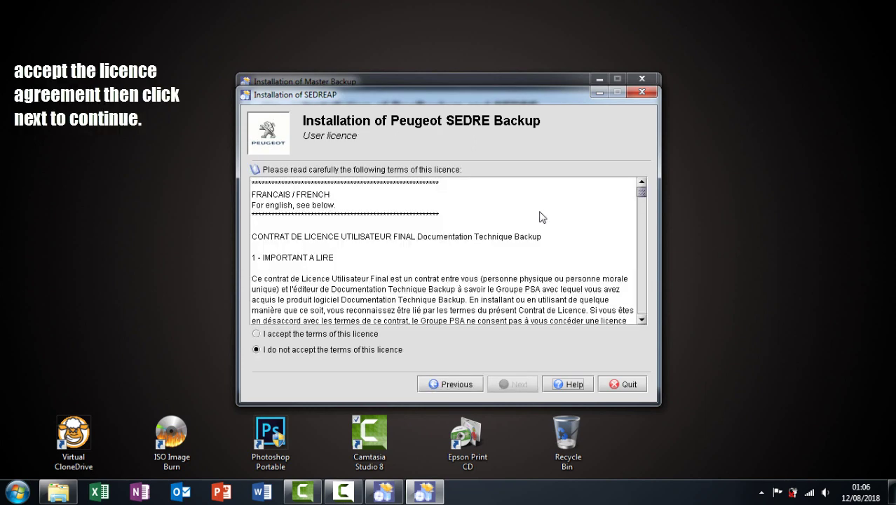
key(Up)
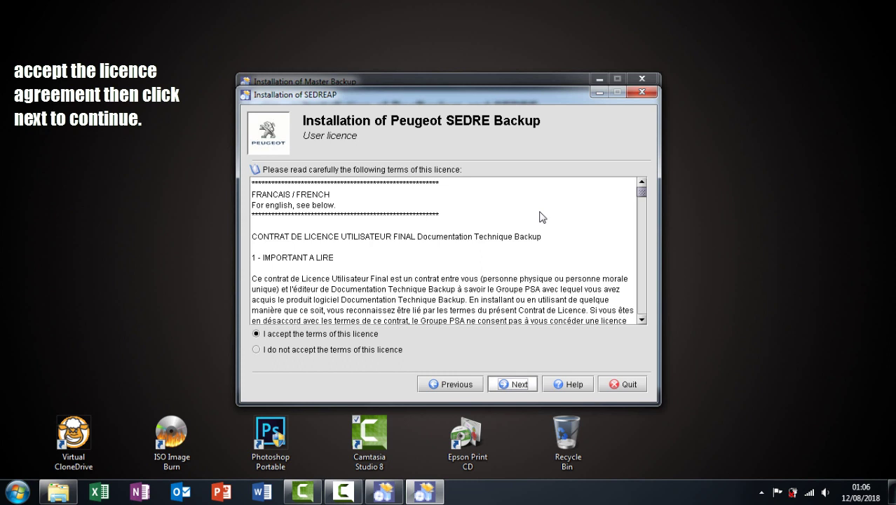
key(Return)
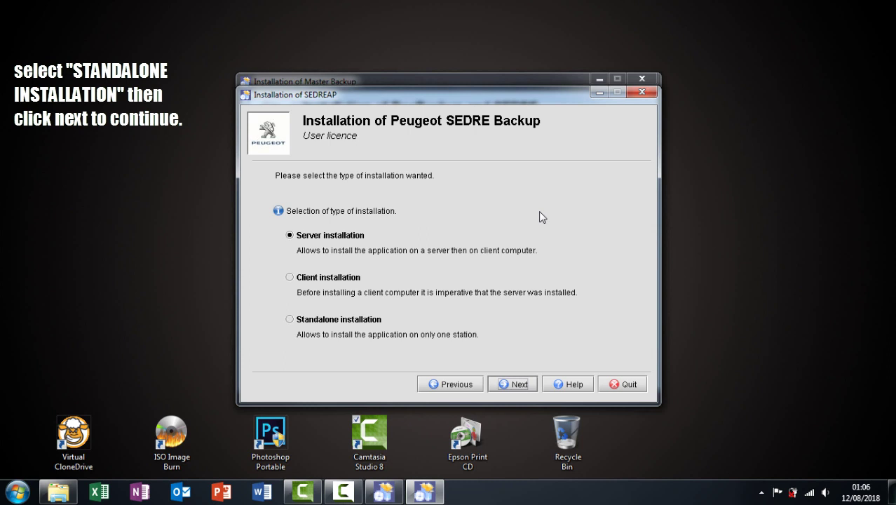
Choose Standalone installation as the SEDRE Backup installation type and continue to the installation parameters
key(Down)
key(Down)
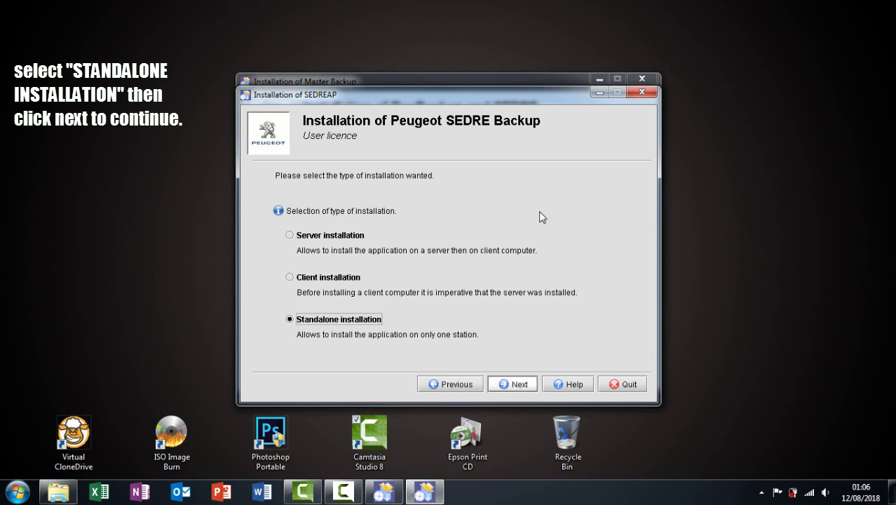
key(Tab)
key(Tab)
key(space)
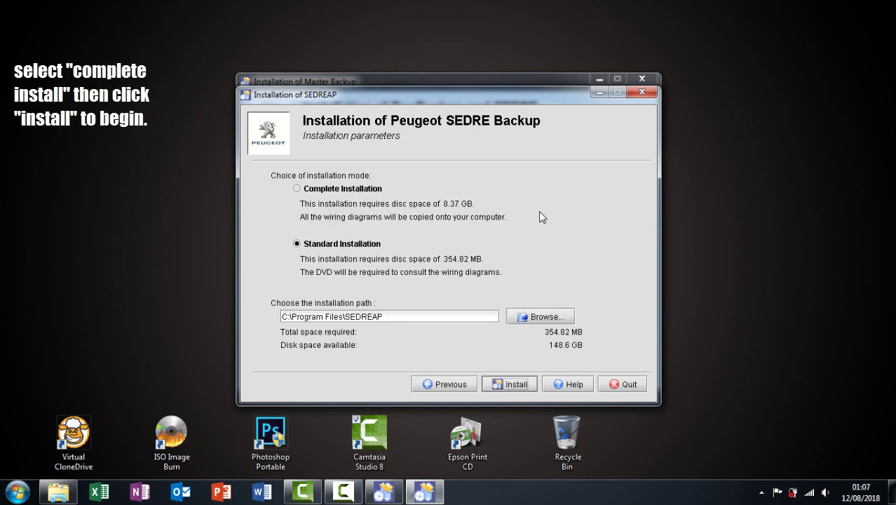
Set the SEDRE Backup installation mode to Complete Installation and start installing to the default path
key(Tab)
key(Tab)
key(Tab)
key(space)
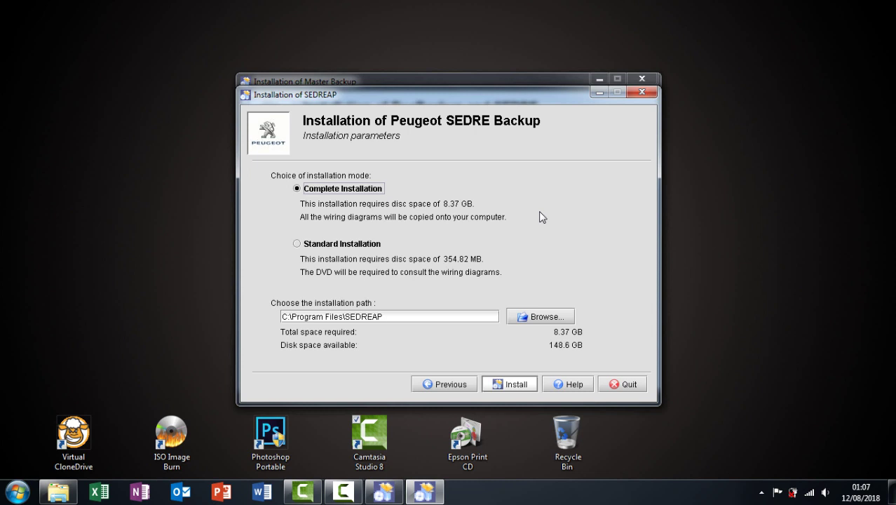
key(Return)
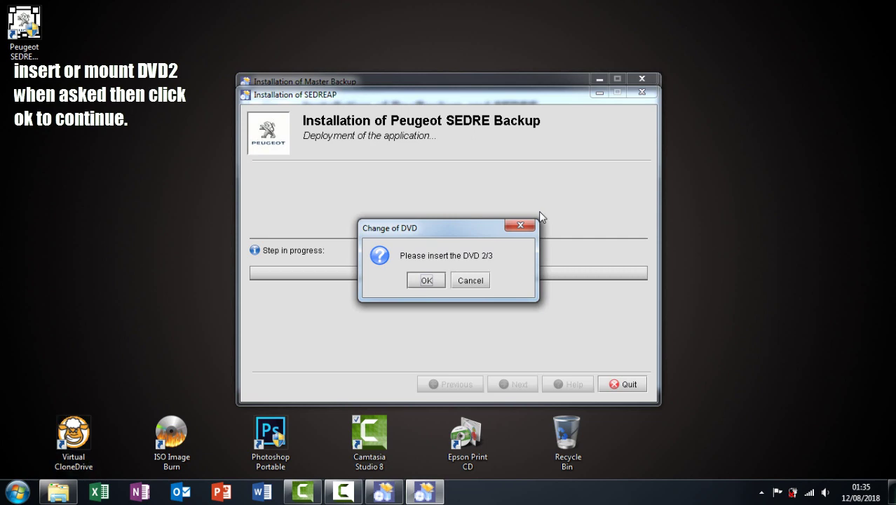
Mount the Peugeot Servicebox 2013 DVD 2 image, dismiss its AutoPlay window and confirm the DVD change to continue installing
key(alt+Tab)
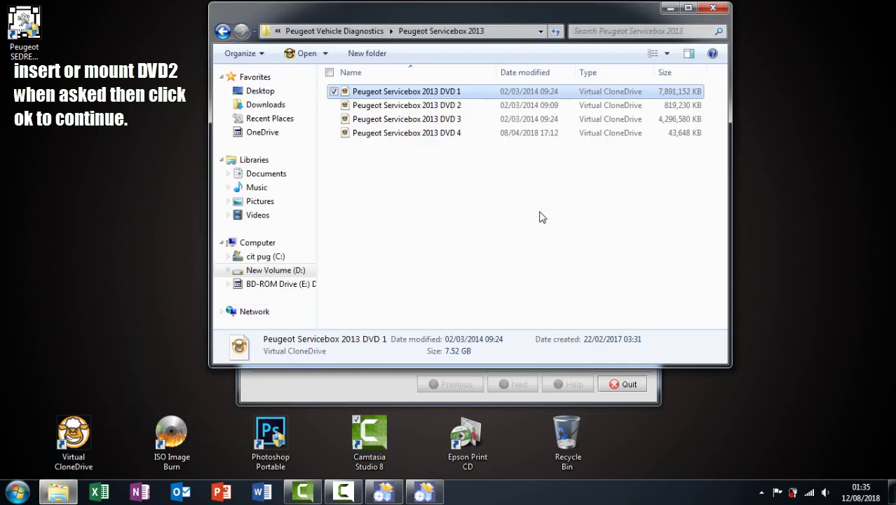
key(Down)
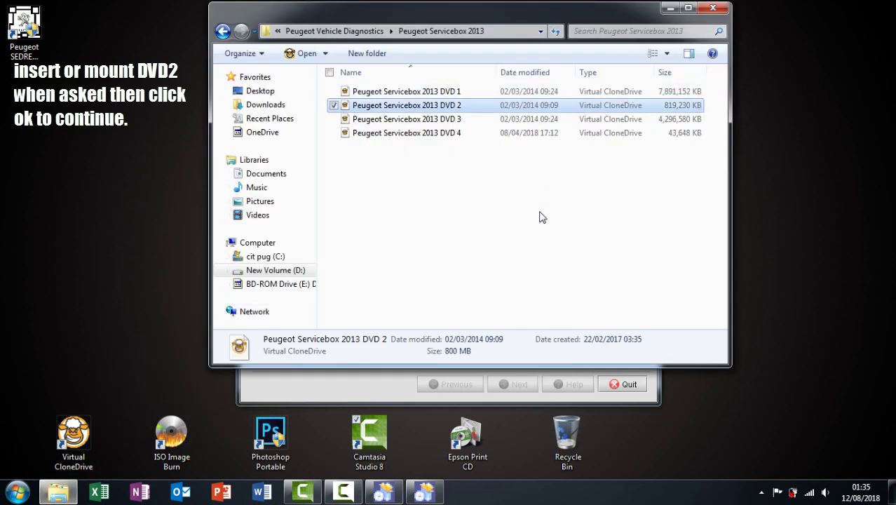
key(Return)
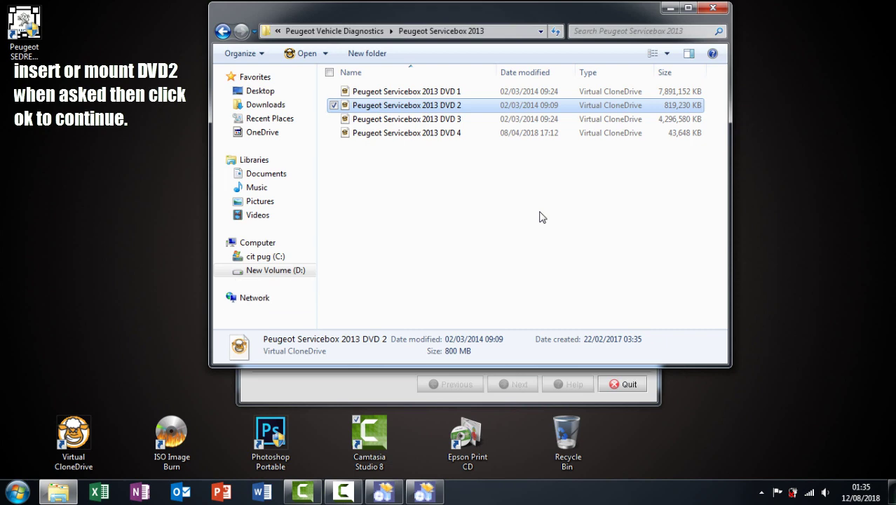
key(super+Down)
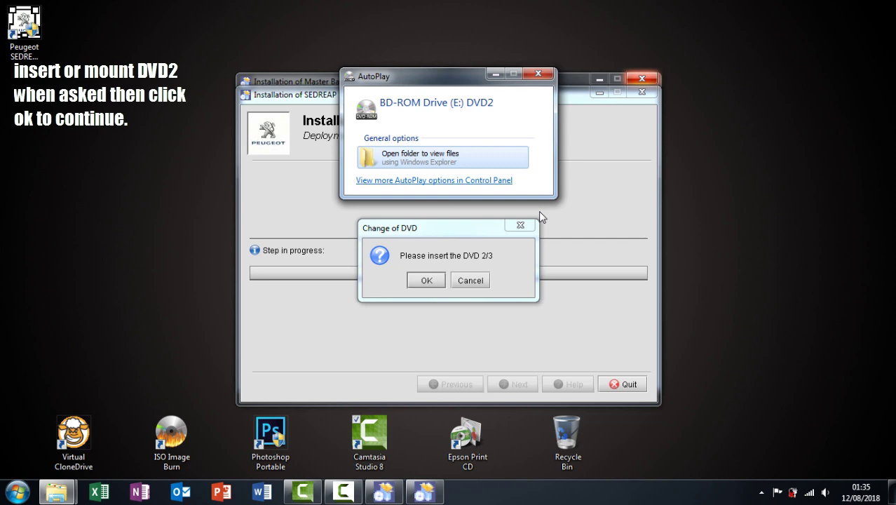
key(alt+F4)
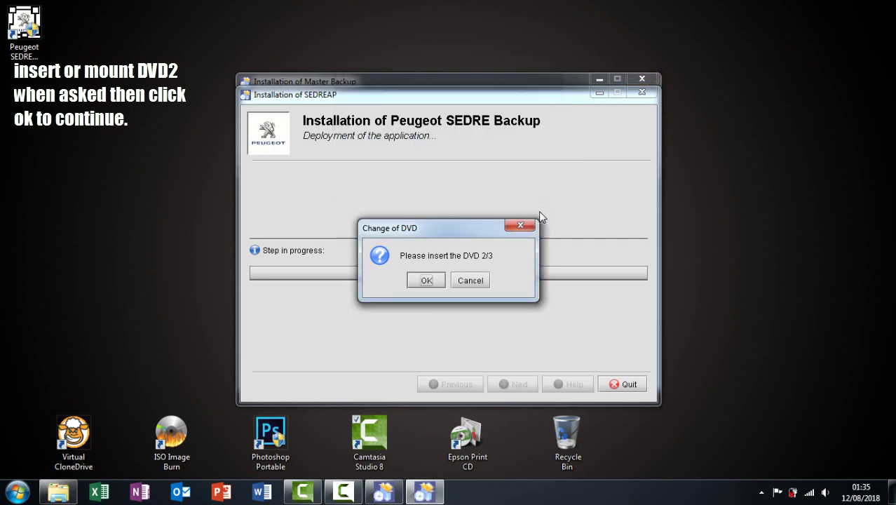
key(Return)
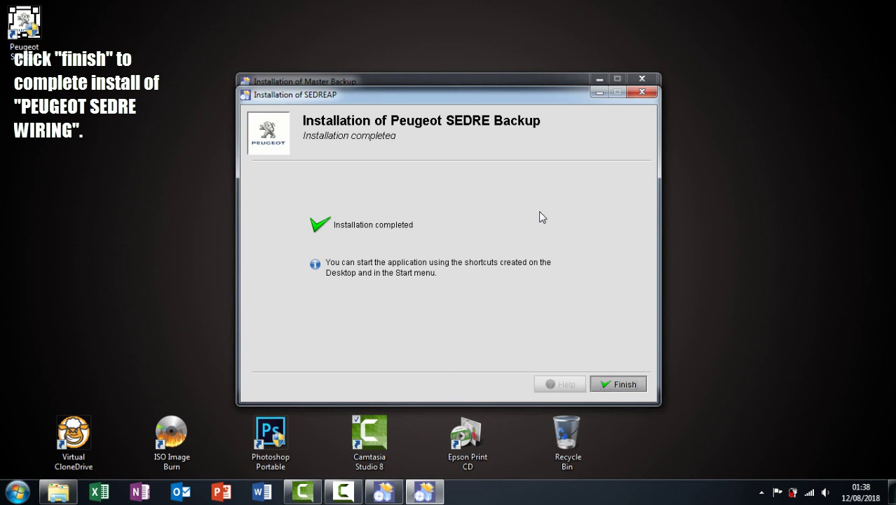
Finish the SEDRE Backup installation, mount the Peugeot Servicebox 2013 DVD 3 image and confirm the request for DVD 3/3
key(Return)
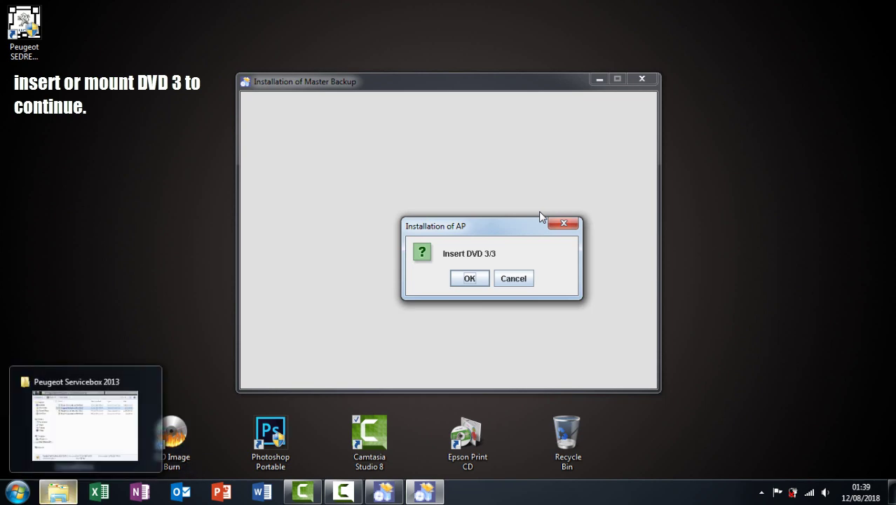
click(58, 491)
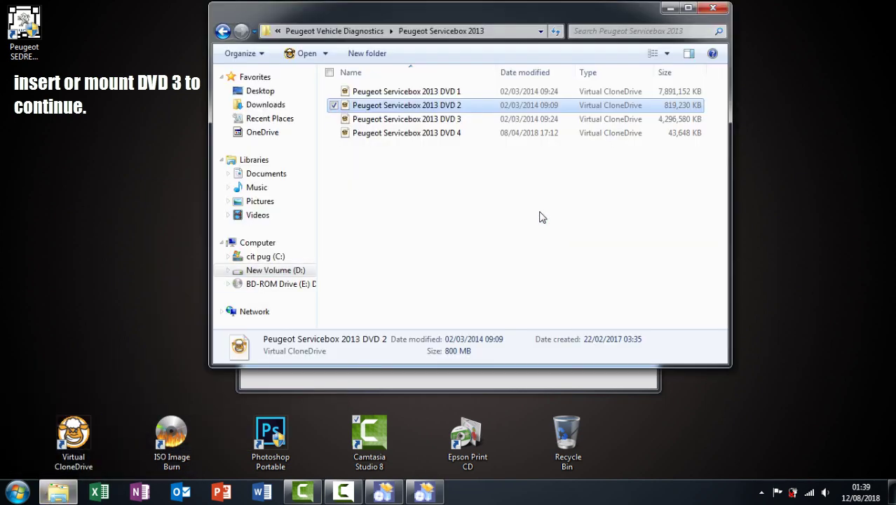
click(407, 119)
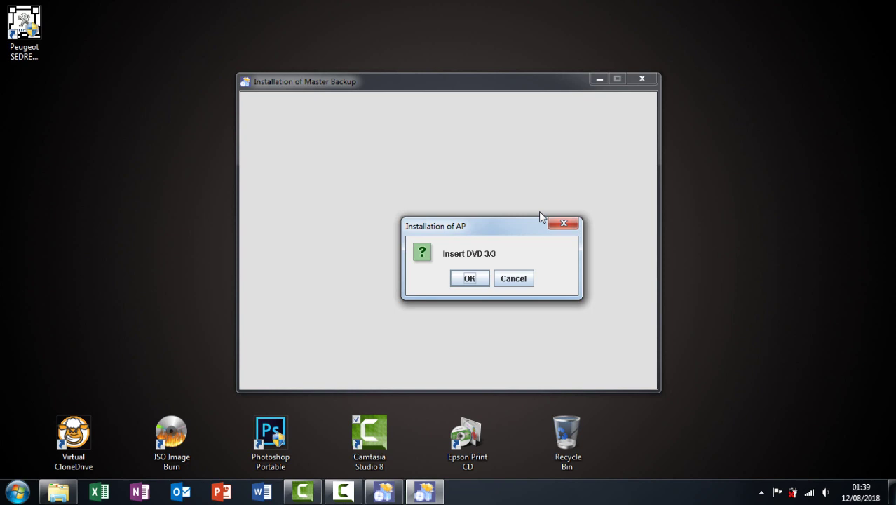
key(Return)
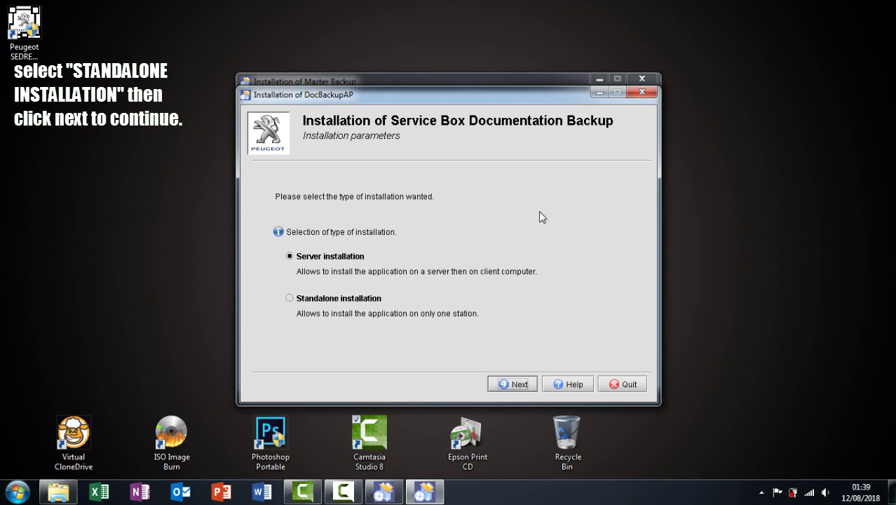
Install Service Box Documentation Backup as a Standalone installation in Complete Installation mode, and finish both its installer and the master installer
key(Down)
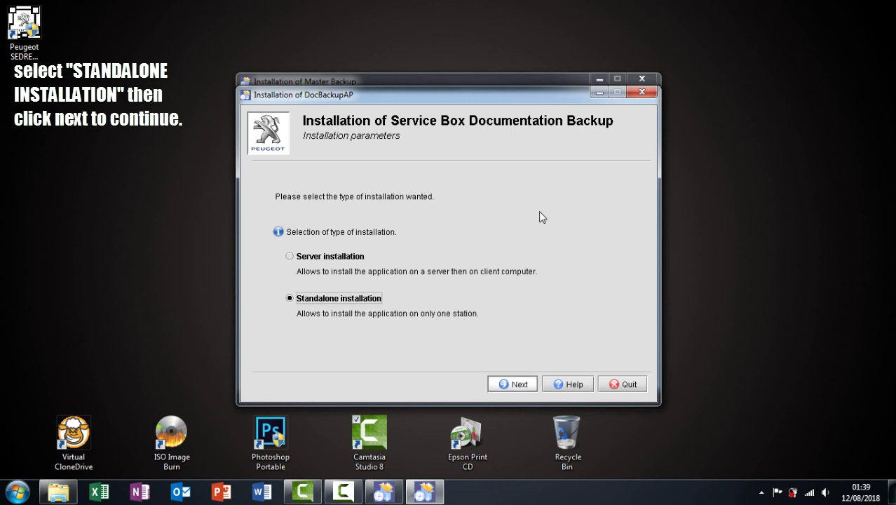
key(Return)
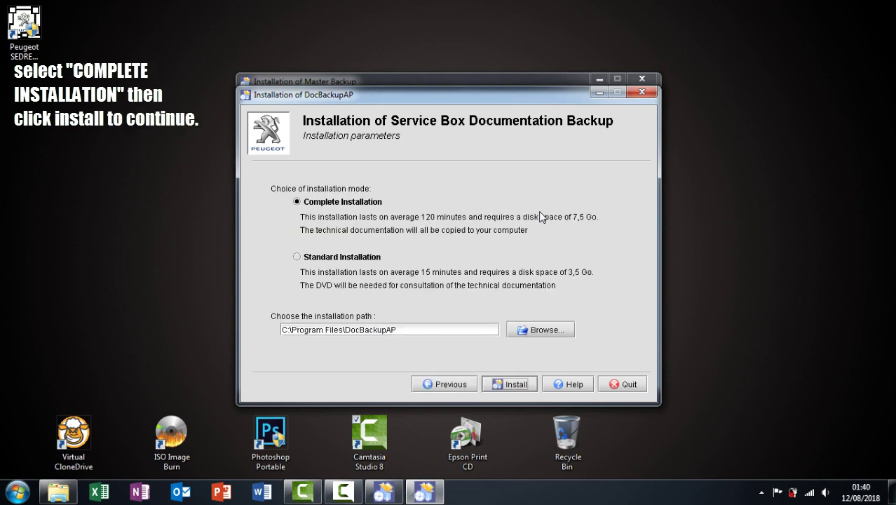
key(Tab)
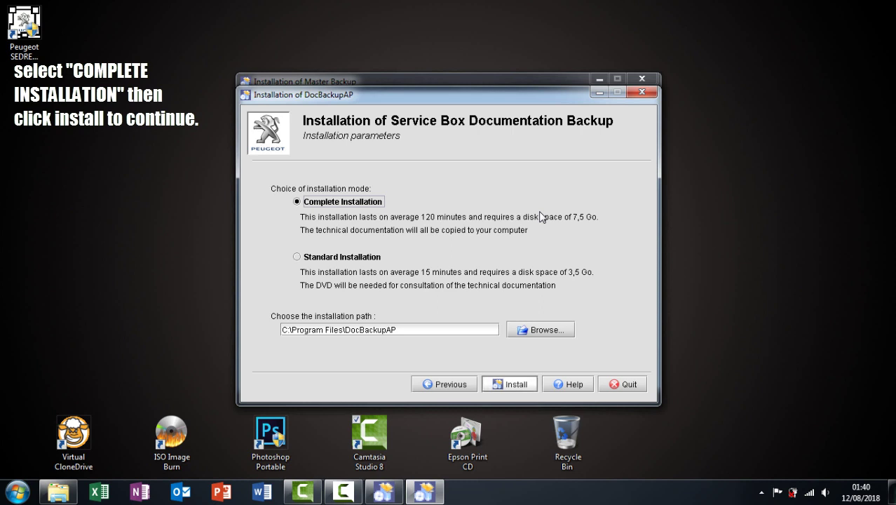
key(Return)
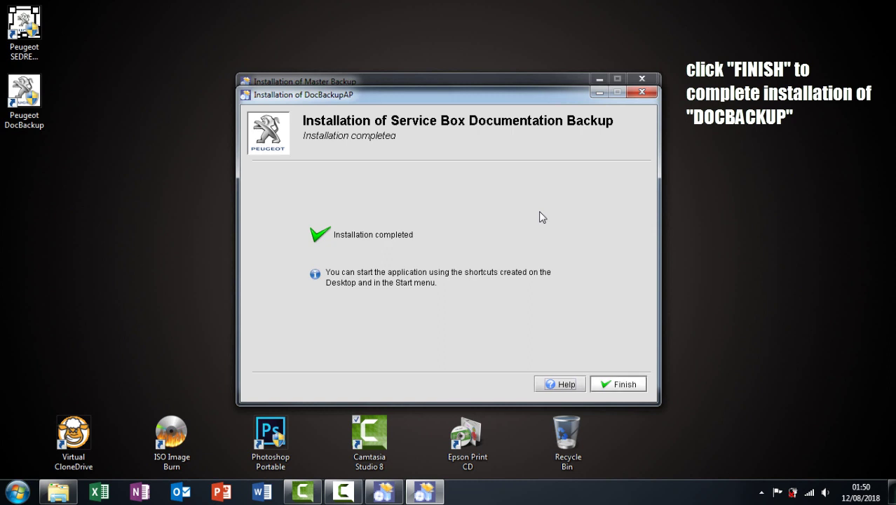
key(Return)
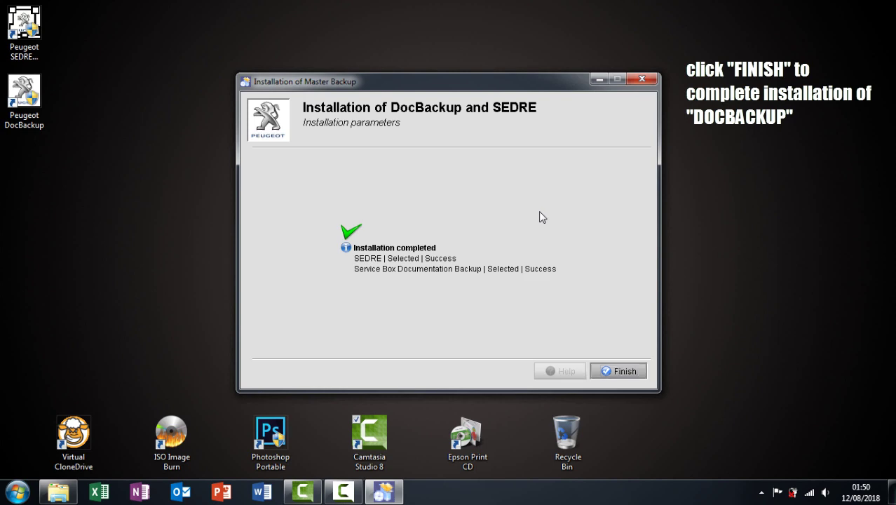
key(Return)
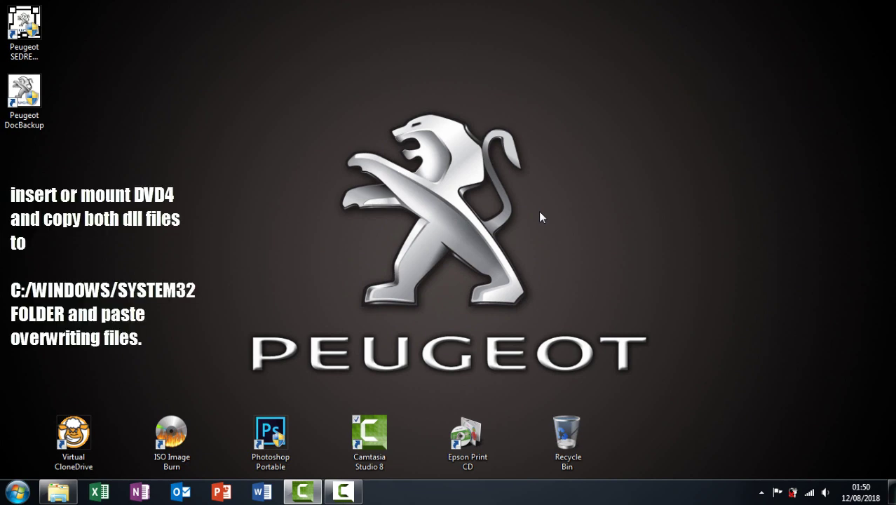
Mount the Peugeot Servicebox 2013 DVD 4 image and open its folder to view the files
key(super+1)
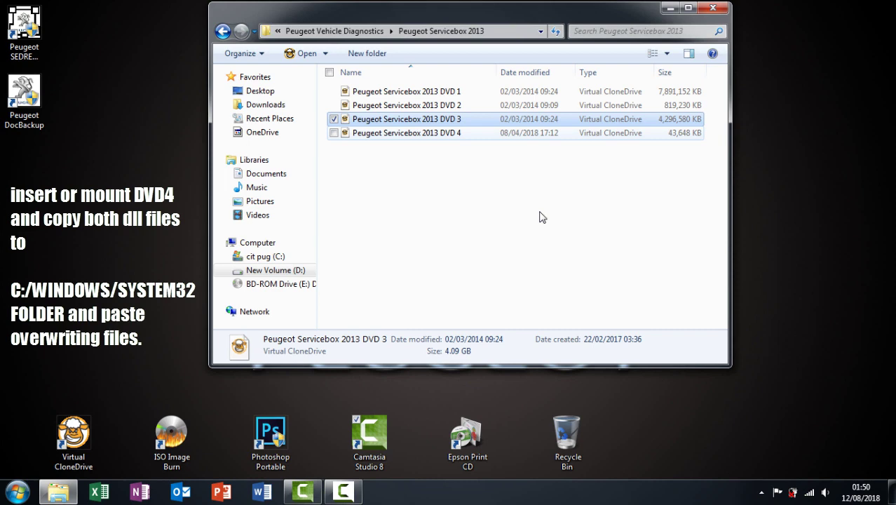
key(Down)
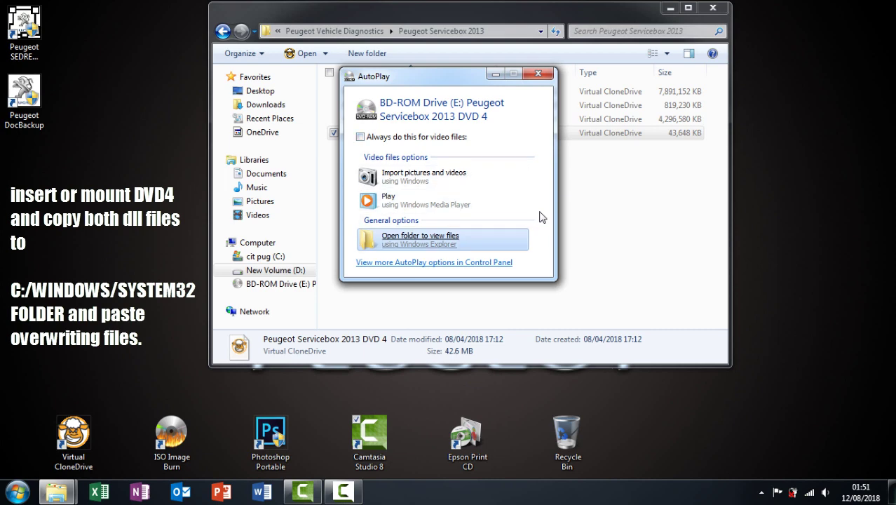
key(Return)
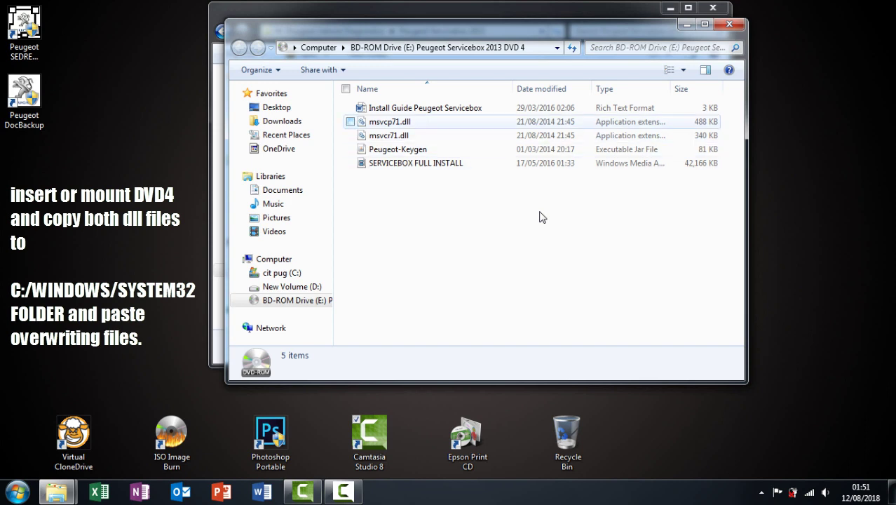
Copy the files msvcp71.dll and msvcr71.dll from DVD 4
key(space)
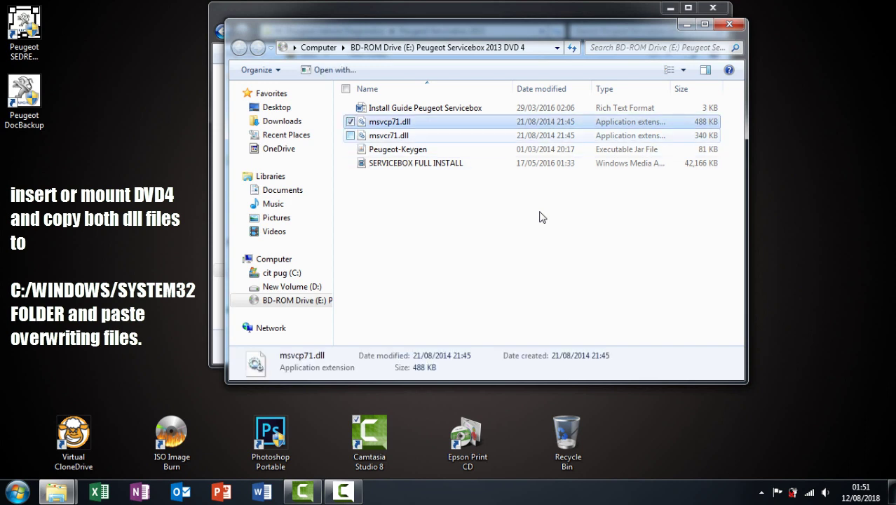
key(shift+Down)
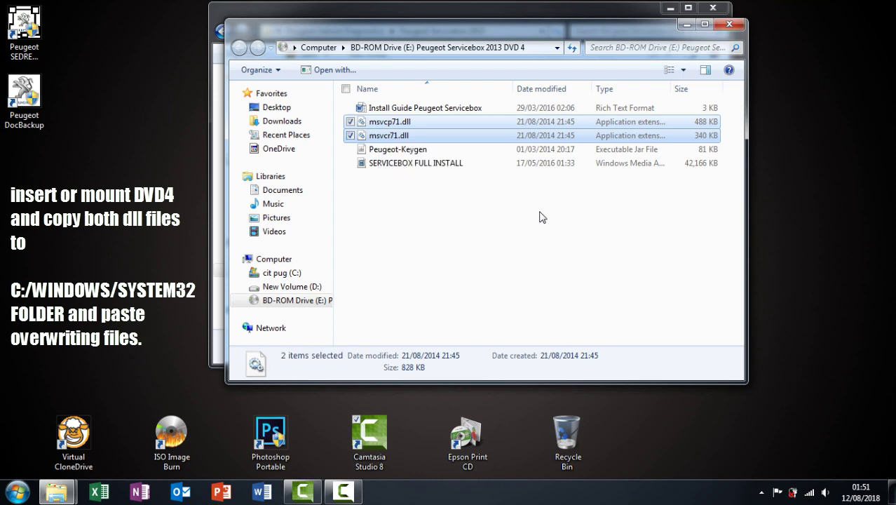
key(shift+F10)
key(Down)
key(Down)
key(Down)
key(Down)
key(Down)
key(Down)
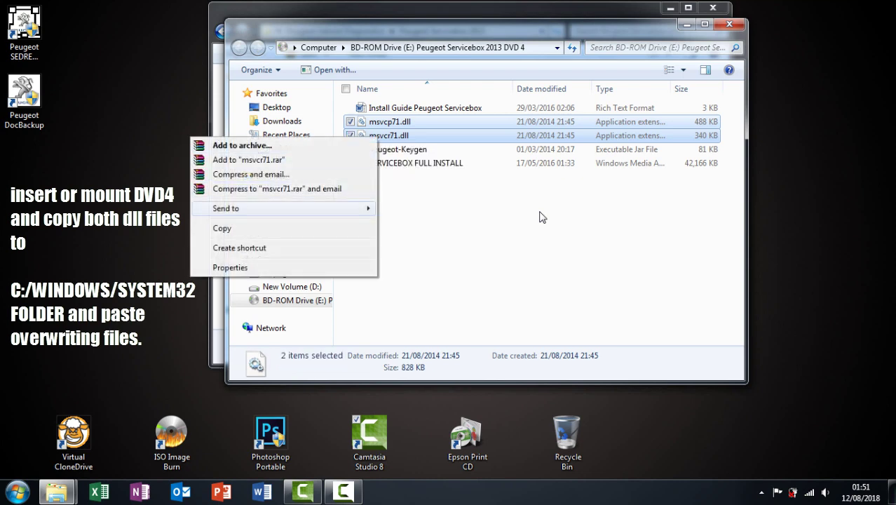
key(Return)
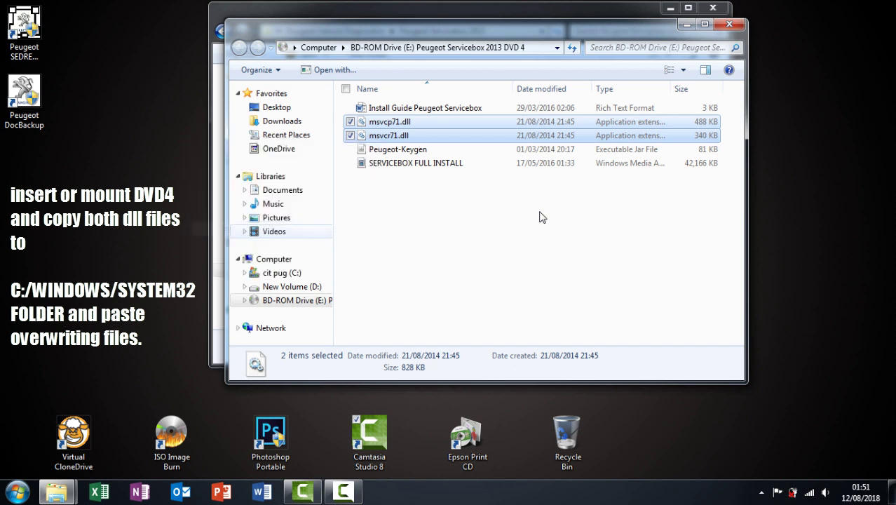
Go to the C: drive and open its Windows folder
key(Down)
key(Down)
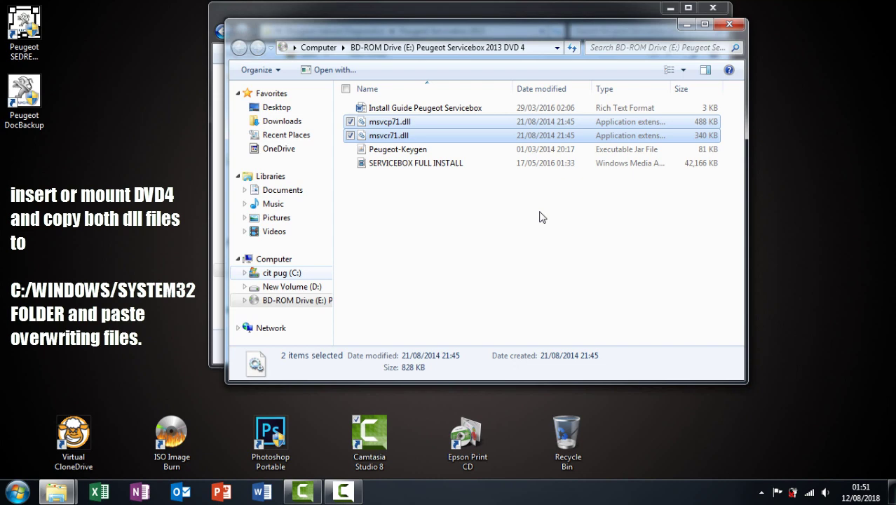
key(Return)
key(Tab)
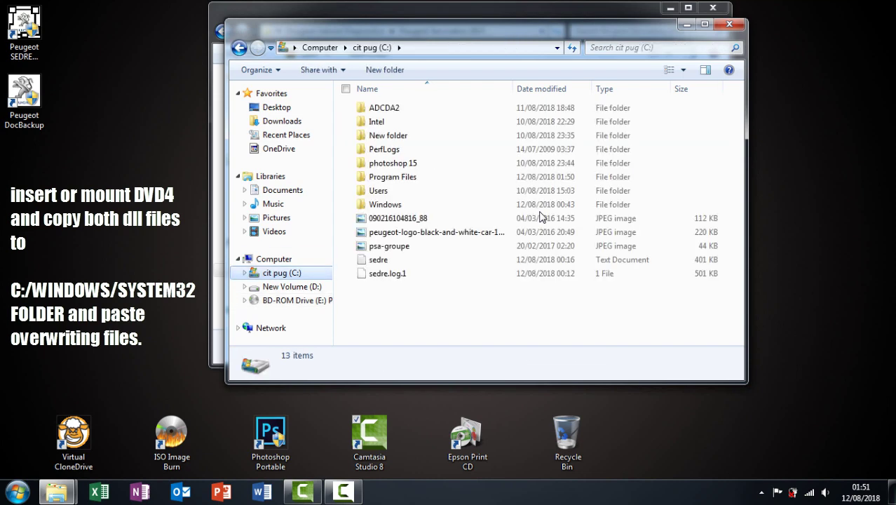
key(Up)
key(Up)
key(Up)
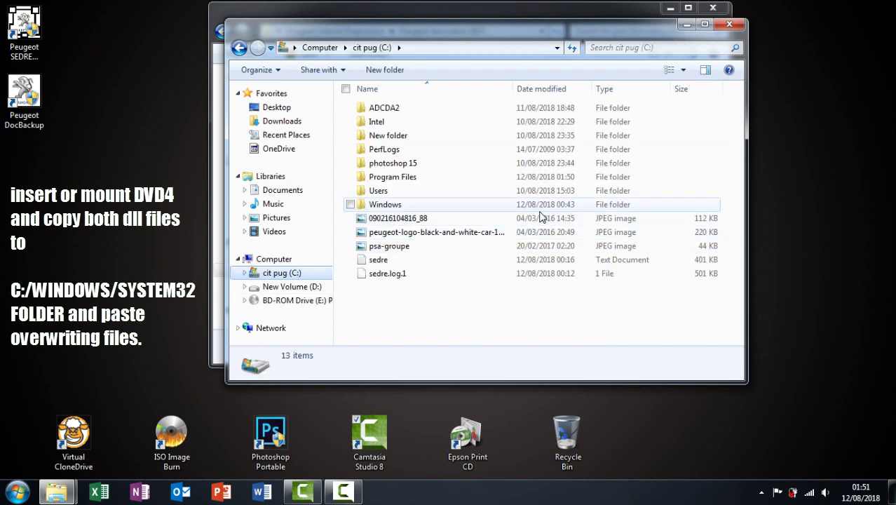
click(539, 211)
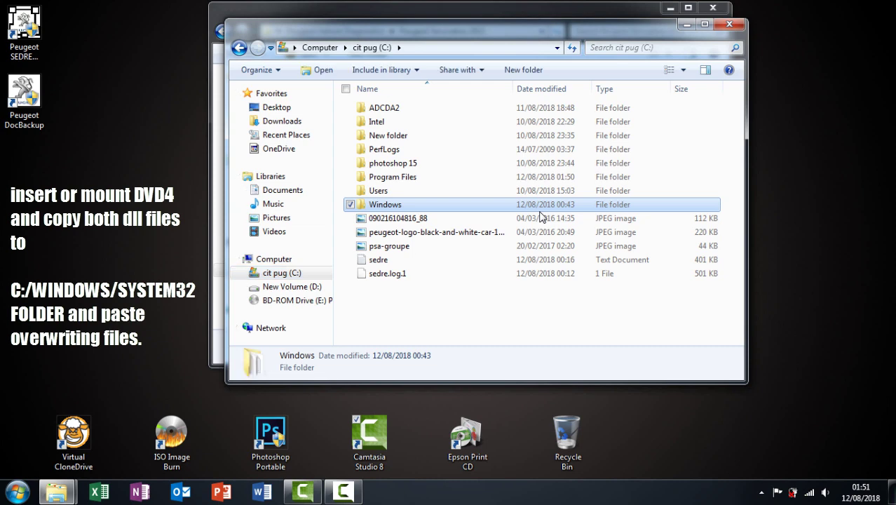
double_click(540, 210)
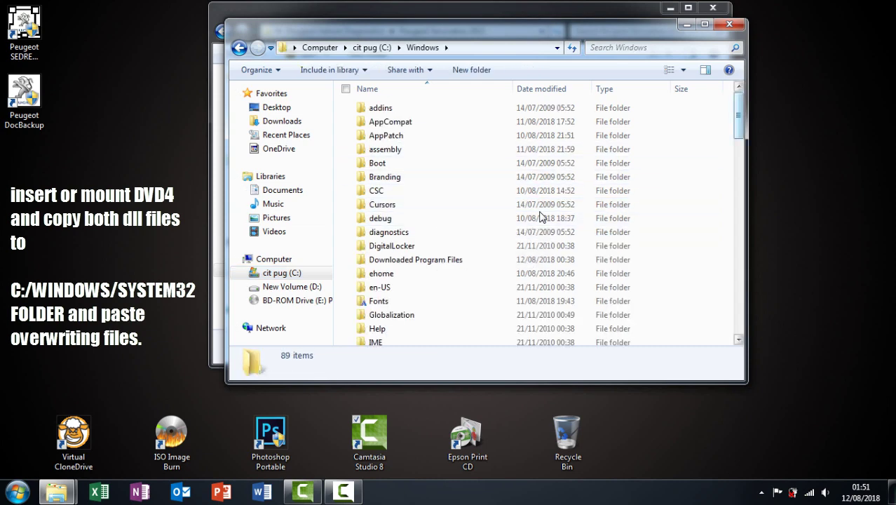
Open the System32 folder inside the Windows folder
scroll(540, 217, down, 5)
scroll(539, 217, down, 4)
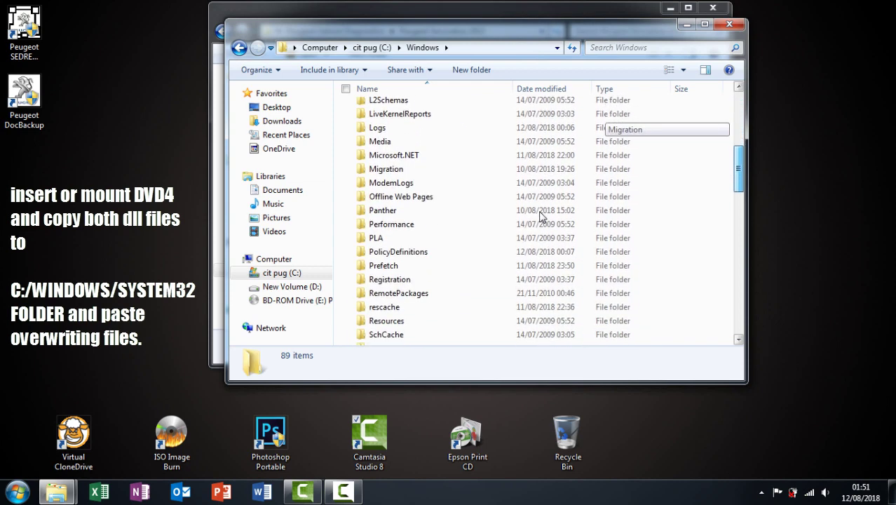
scroll(540, 217, down, 1)
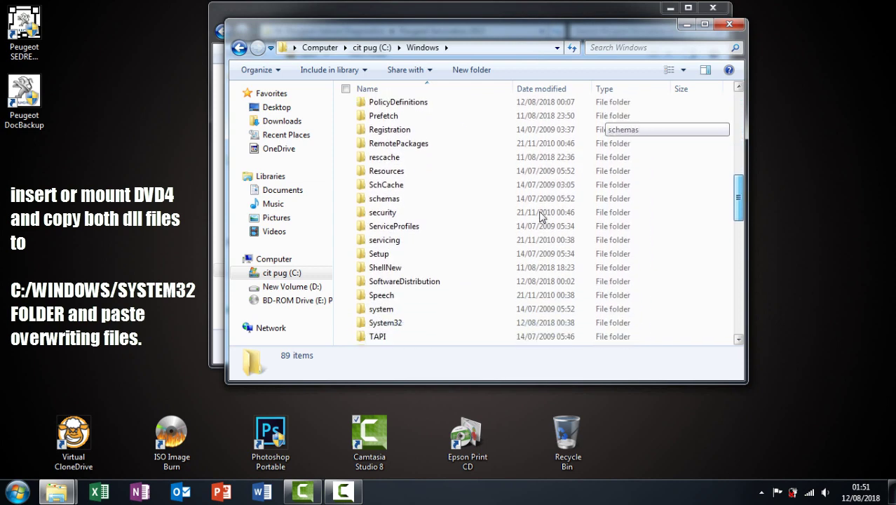
key(Down)
key(Down)
key(Down)
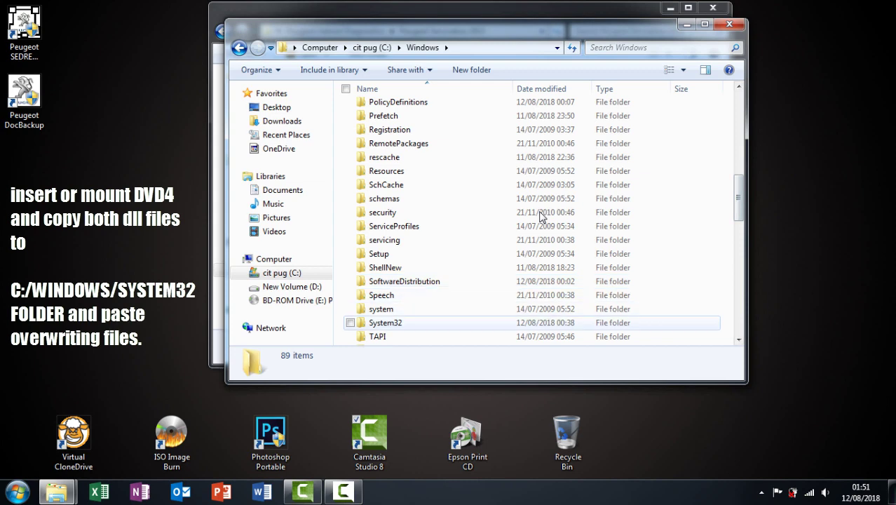
key(space)
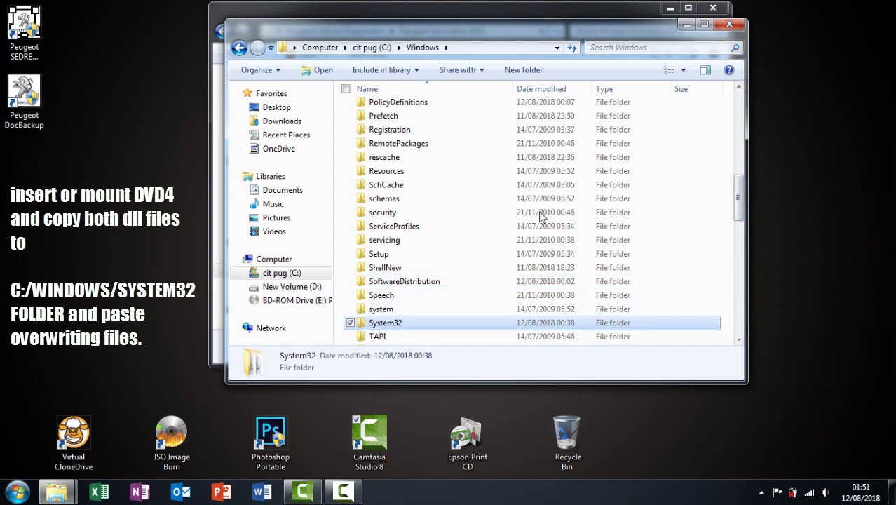
key(Return)
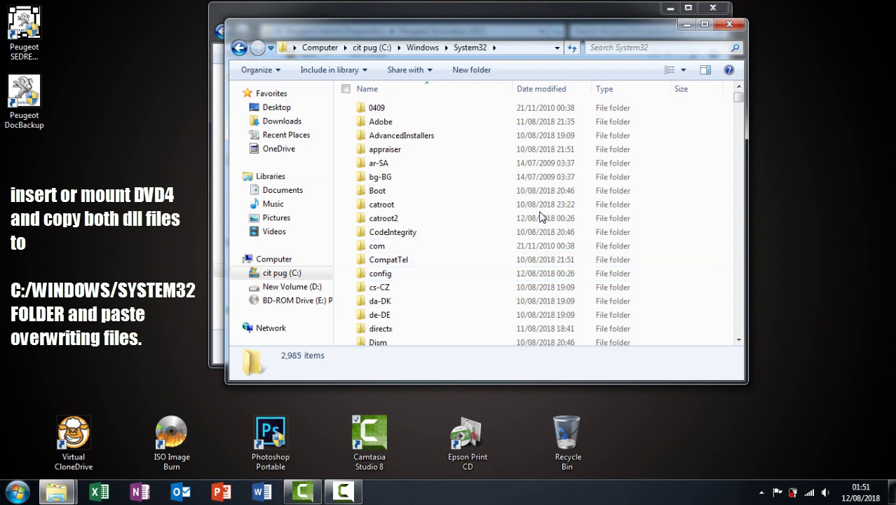
Paste the copied DLL files into System32, replacing the existing ones with administrator permission, and close both folder windows
key(shift+F10)
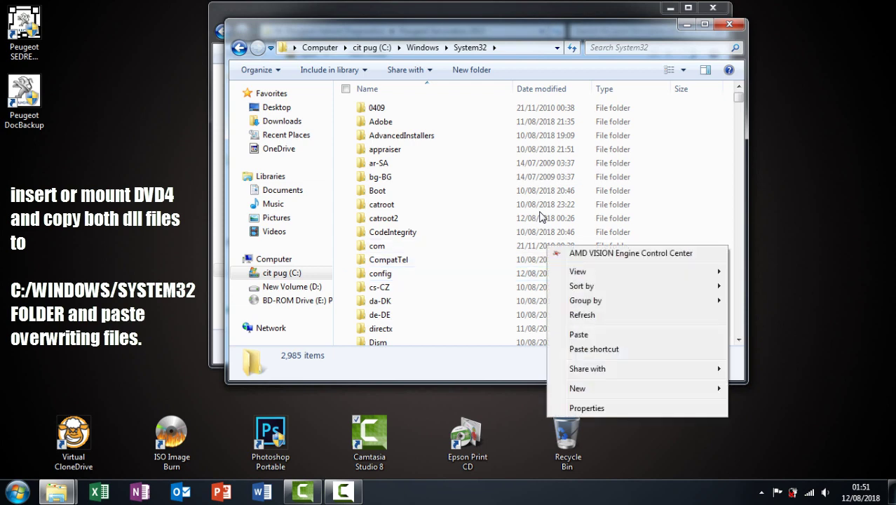
key(Down)
key(Down)
key(Down)
key(Down)
key(Down)
key(Down)
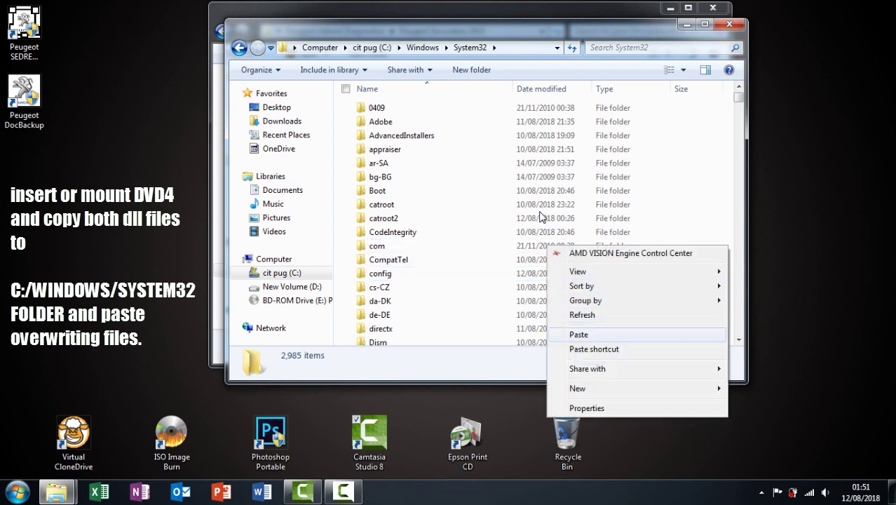
key(Return)
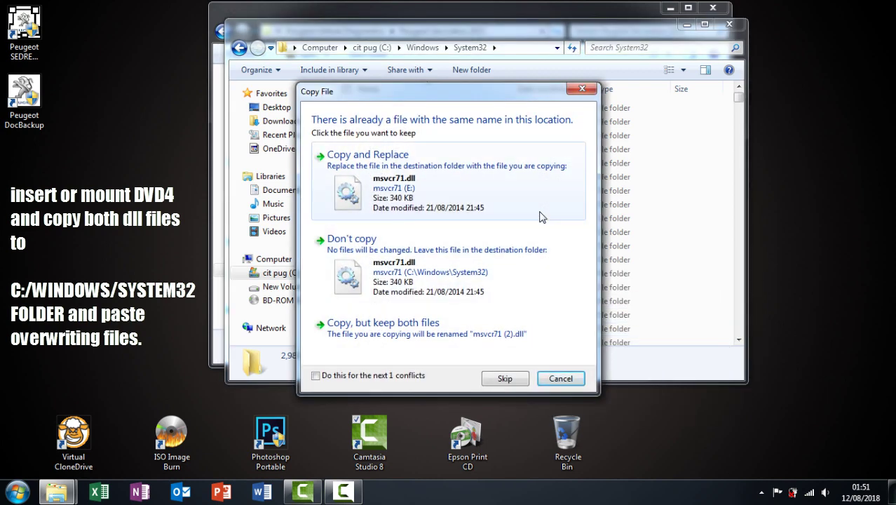
click(539, 217)
click(540, 216)
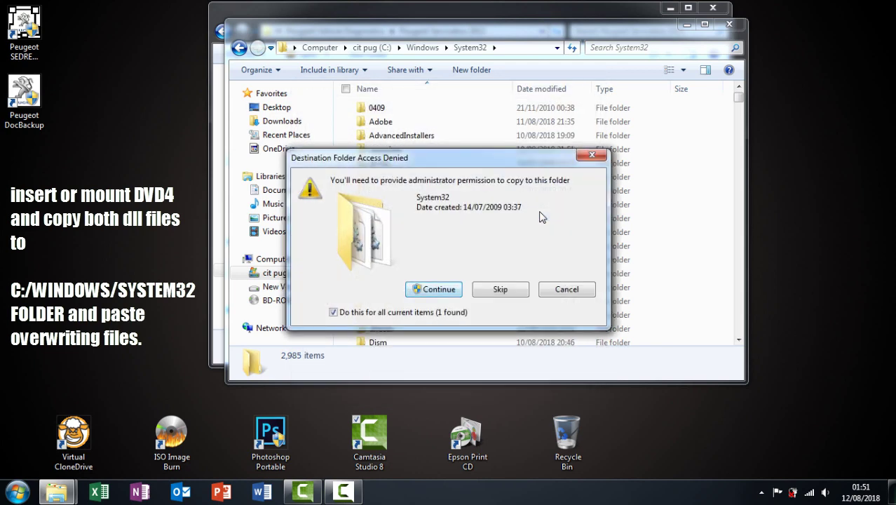
key(Return)
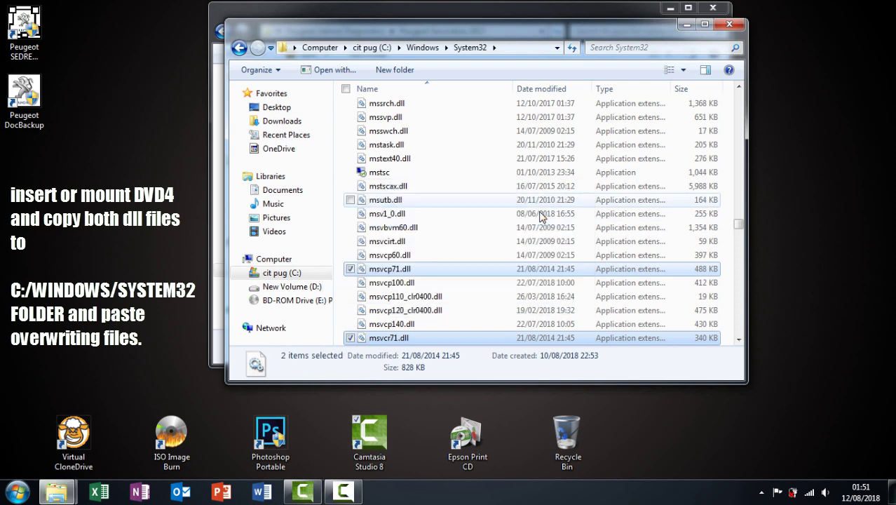
key(alt+F4)
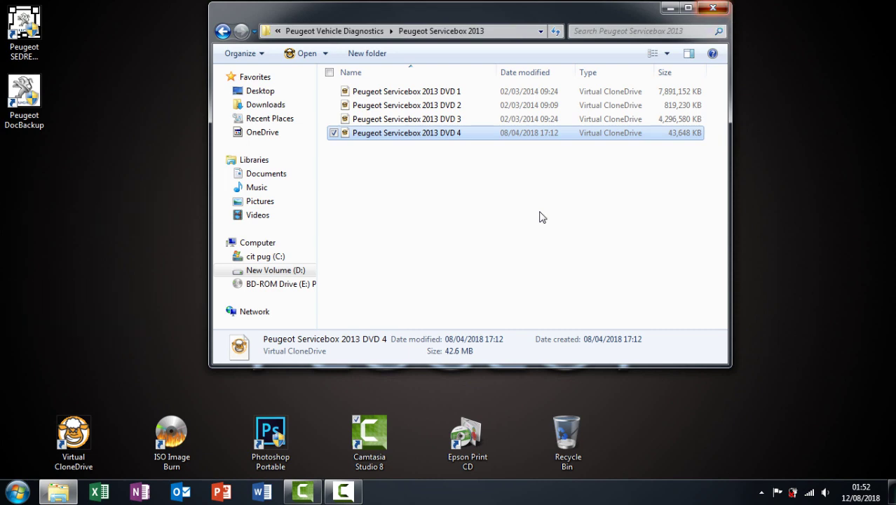
key(alt+F4)
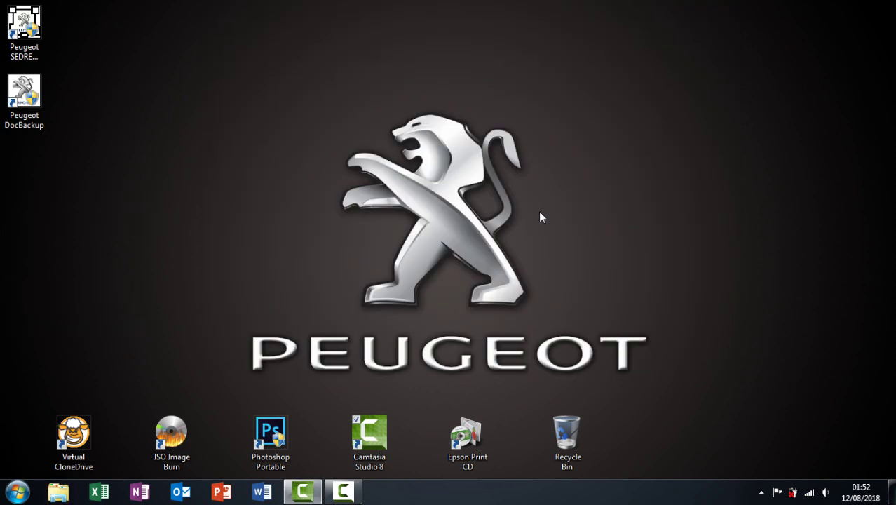
Move the two Peugeot shortcuts away from the desktop's edge and launch Peugeot SEDRE Backup
mouse_move(24, 25)
mouse_down()
mouse_move(73, 74)
mouse_move(73, 91)
mouse_move(25, 91)
mouse_move(123, 91)
mouse_up()
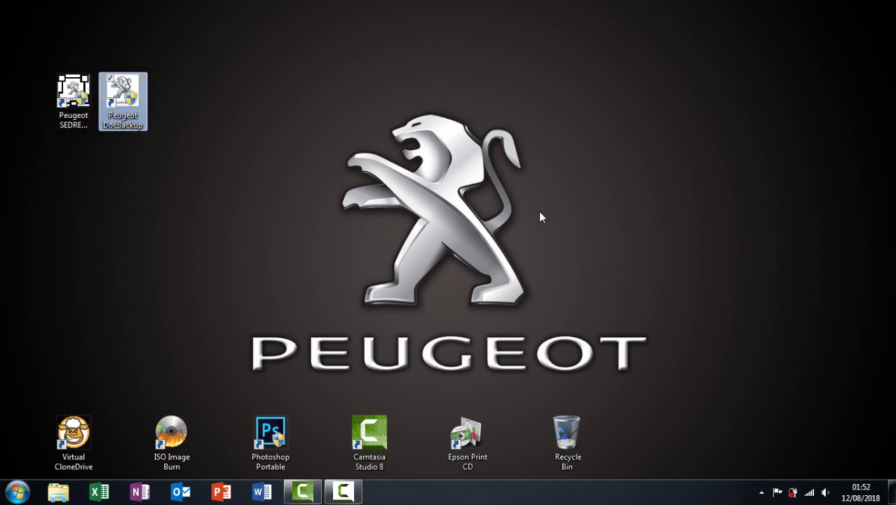
key(Left)
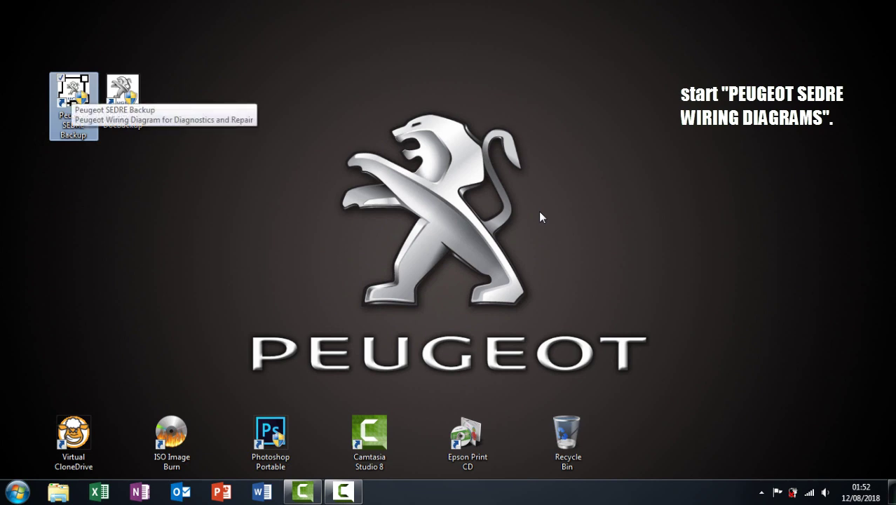
key(Return)
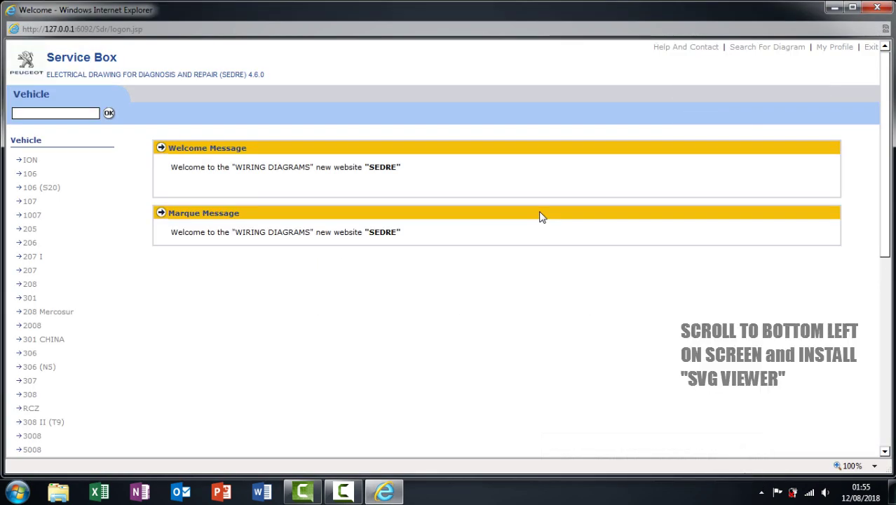
Run the SVG Viewer installer linked below the SEDRE vehicle list and close the finished setup
scroll(539, 216, down, 7)
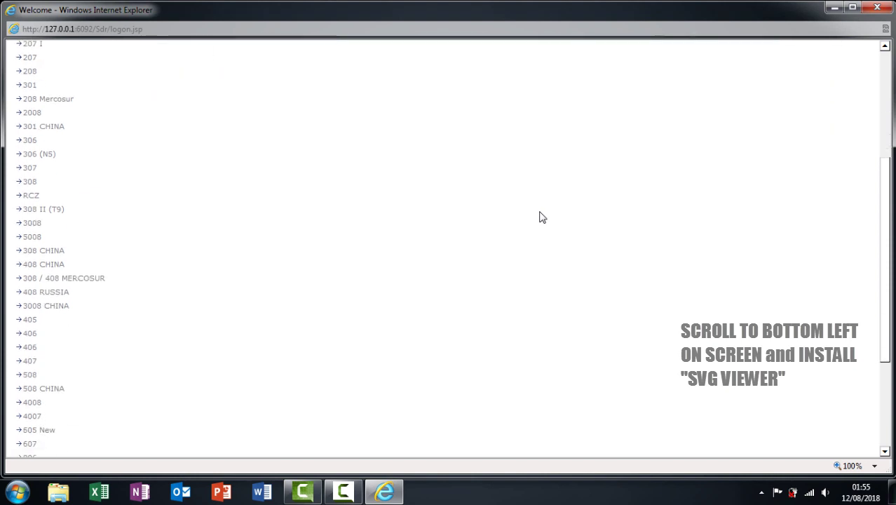
scroll(539, 217, down, 3)
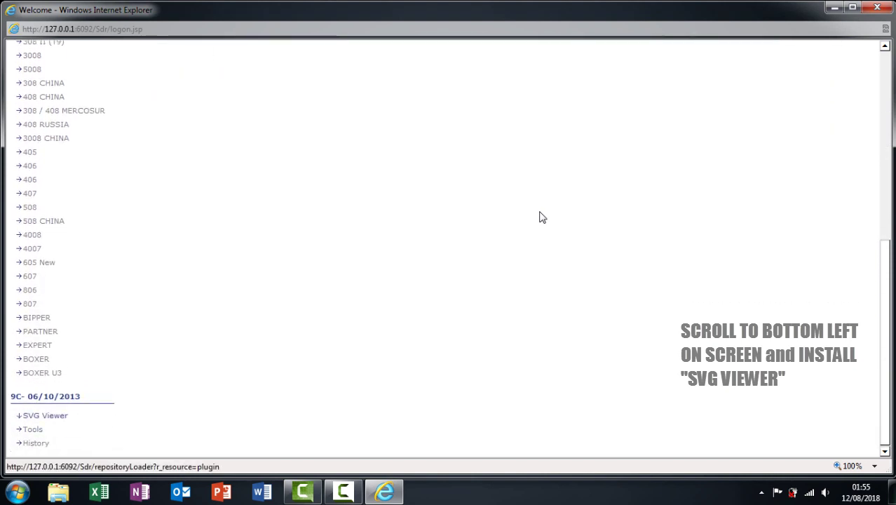
key(Return)
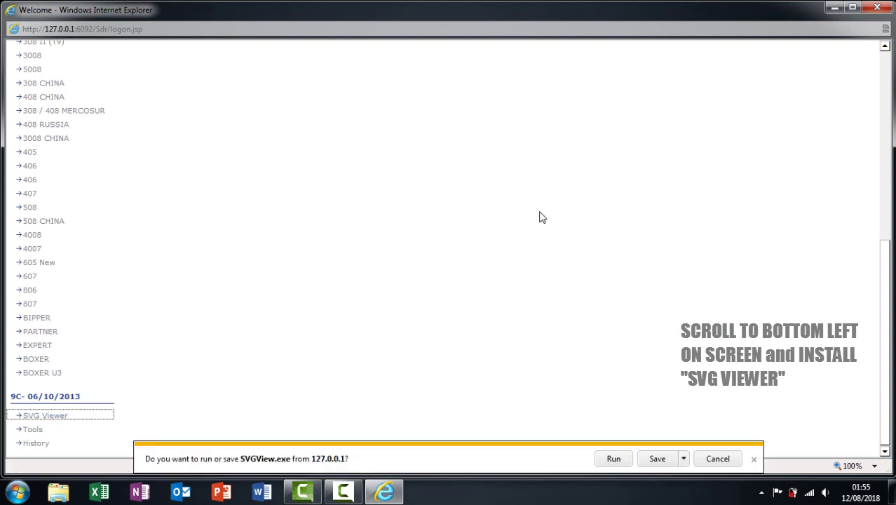
key(alt+n)
key(Return)
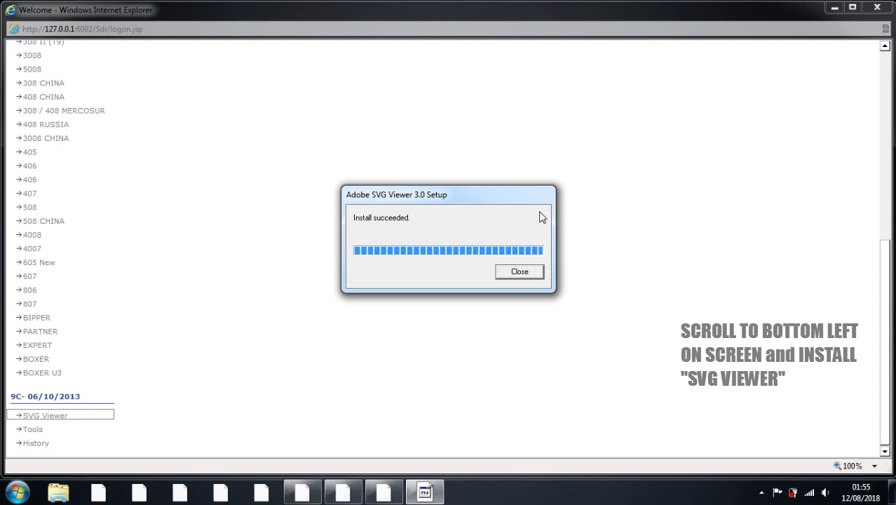
key(Return)
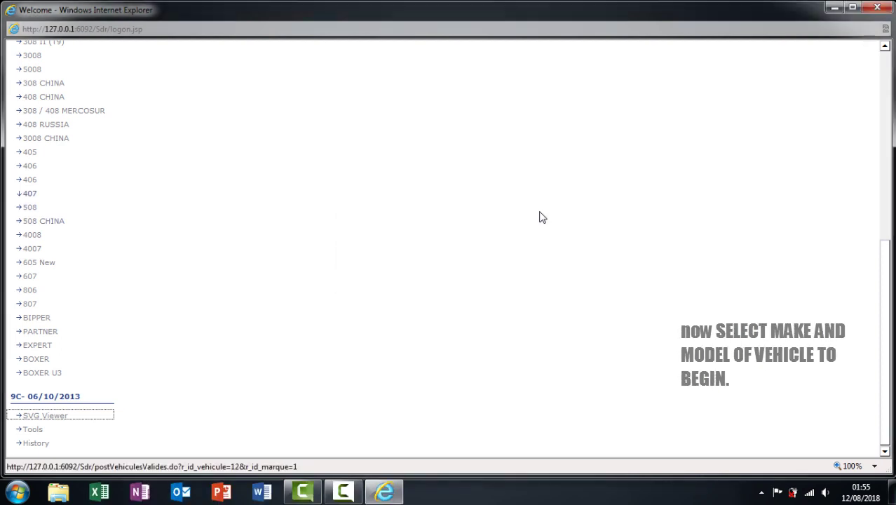
Select the 407 as the vehicle and submit 99999 as its RPO number
key(Return)
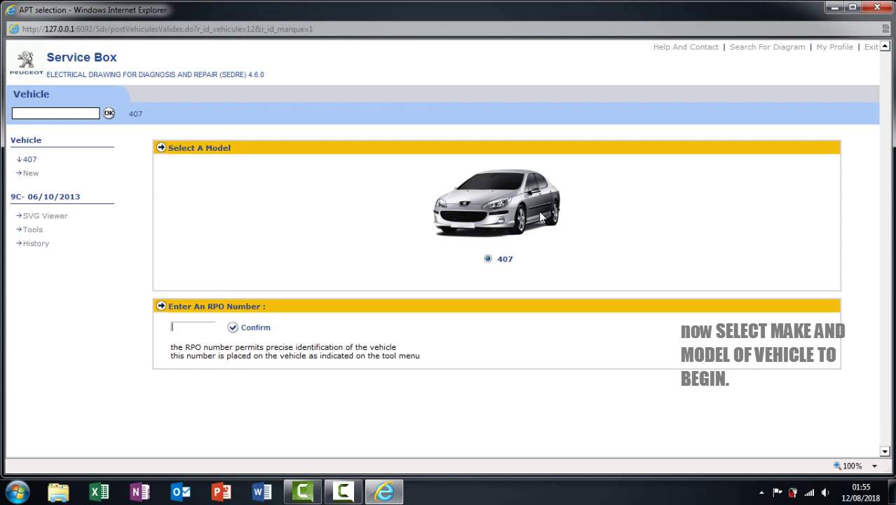
text(99999)
key(Return)
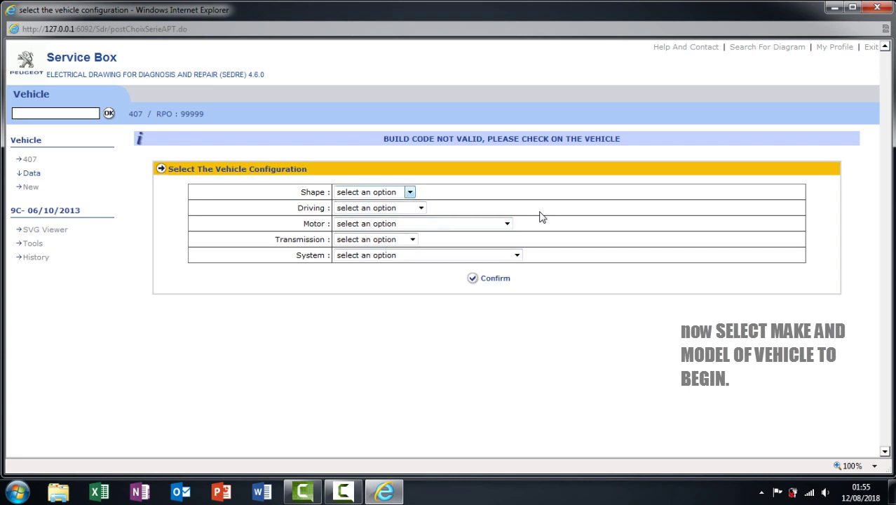
Set the vehicle's shape to 4 DOOR SALOON and driving to RIGHT HAND DRIVE
click(409, 192)
key(Down)
key(Return)
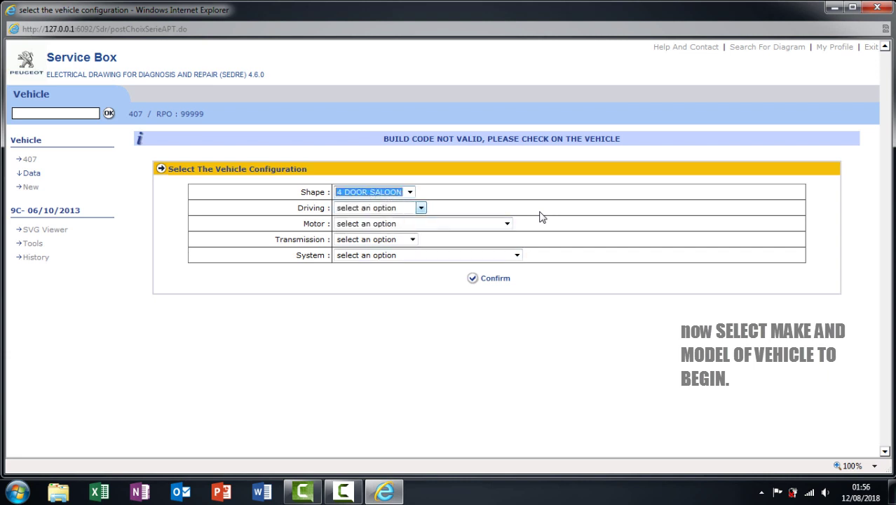
key(Tab)
key(alt+Down)
key(Down)
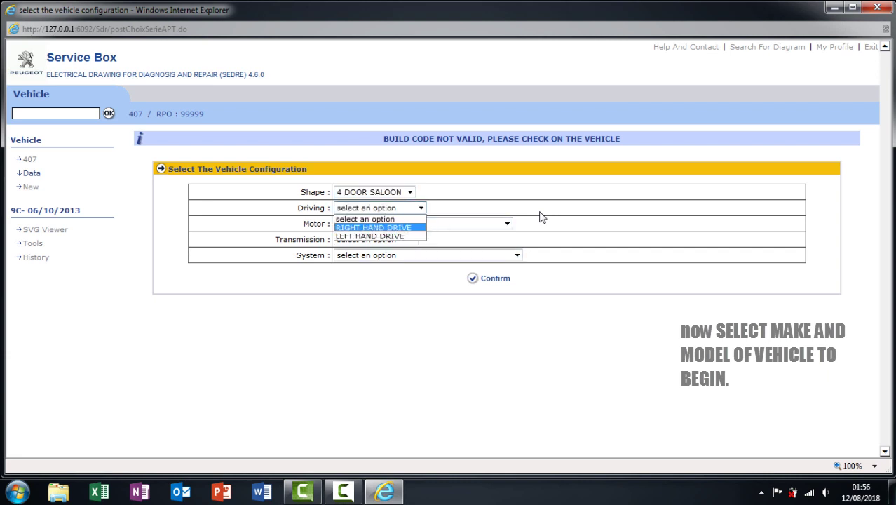
key(Return)
Set the vehicle's motor to DIESEL TURBO DW10BTED4
key(Tab)
key(alt+Down)
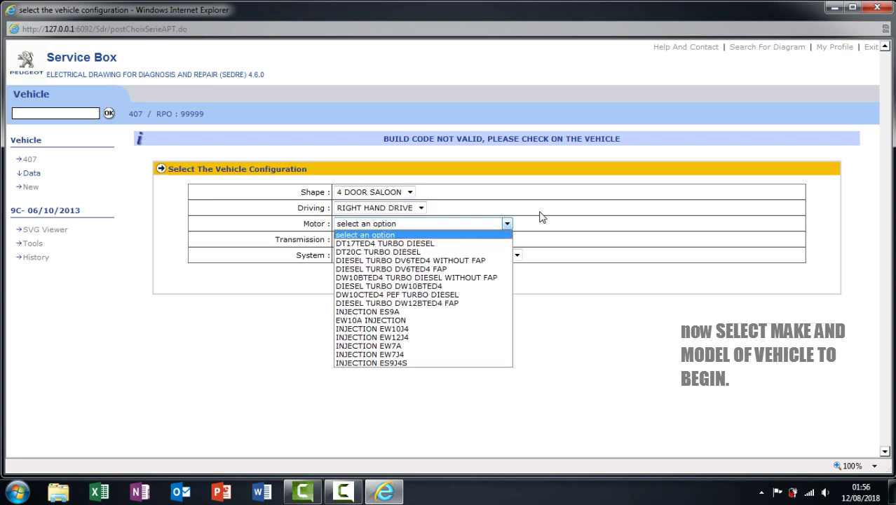
key(Down)
key(Down)
key(Down)
key(Down)
key(Down)
key(Down)
key(Down)
key(Up)
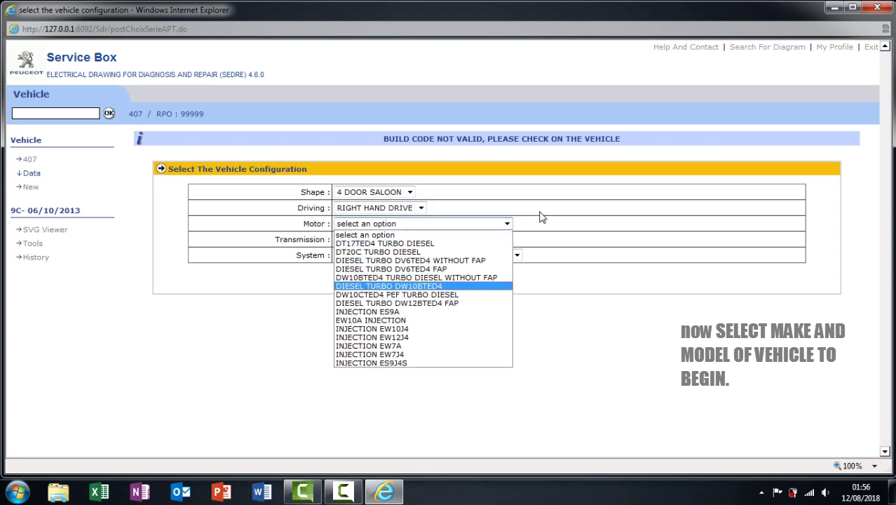
key(Return)
Set the vehicle's transmission to BVM6
key(Tab)
key(alt+Down)
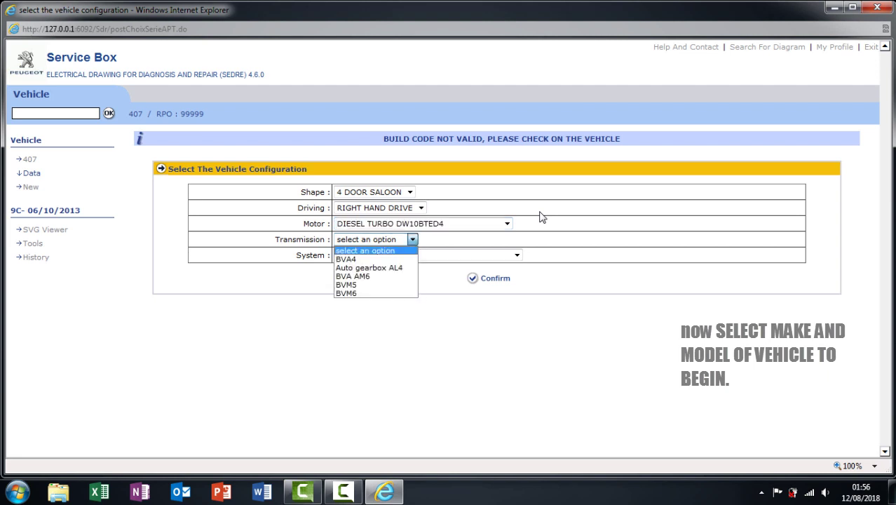
key(Down)
key(Down)
key(Down)
key(Down)
key(Down)
key(Return)
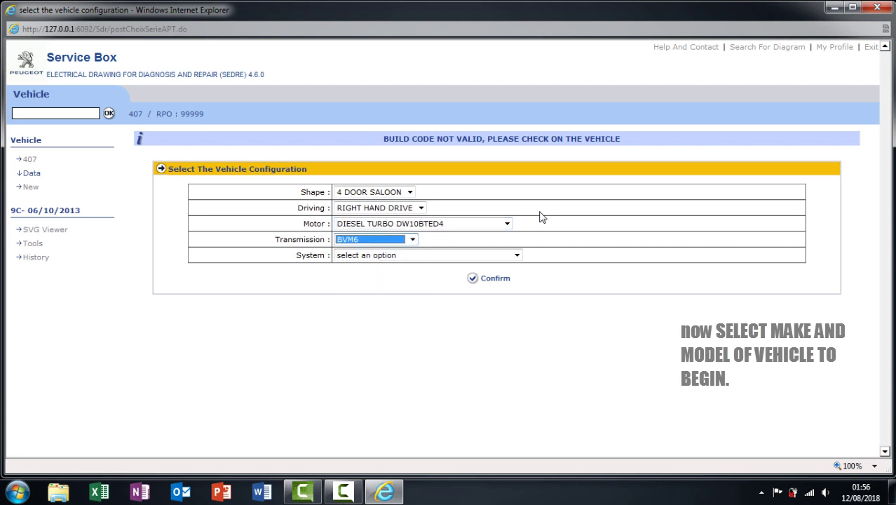
Set the vehicle's system to ELECTRONIC STABILITY PROGRAM and confirm the configuration
key(Tab)
key(alt+Down)
key(Down)
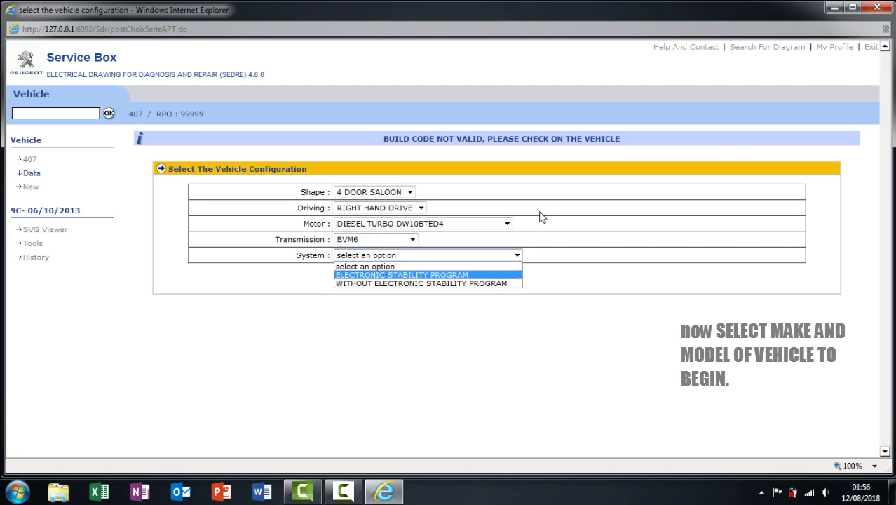
key(Return)
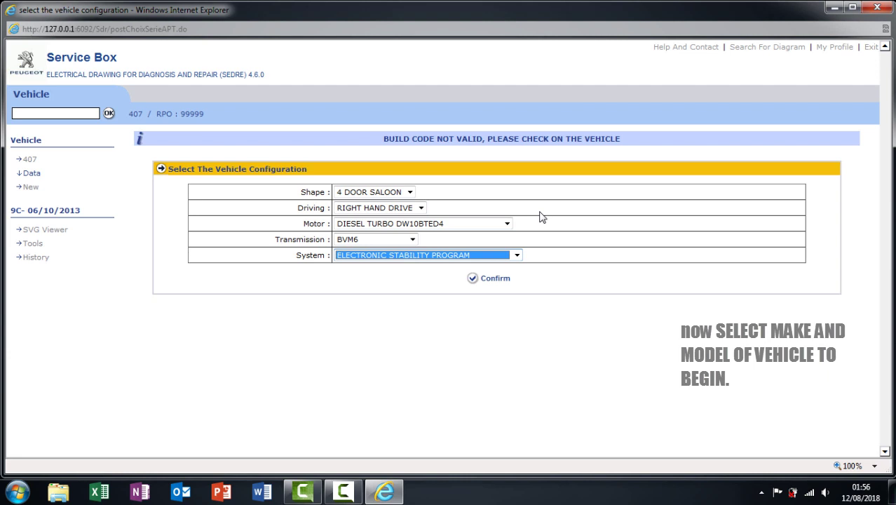
key(Tab)
key(Return)
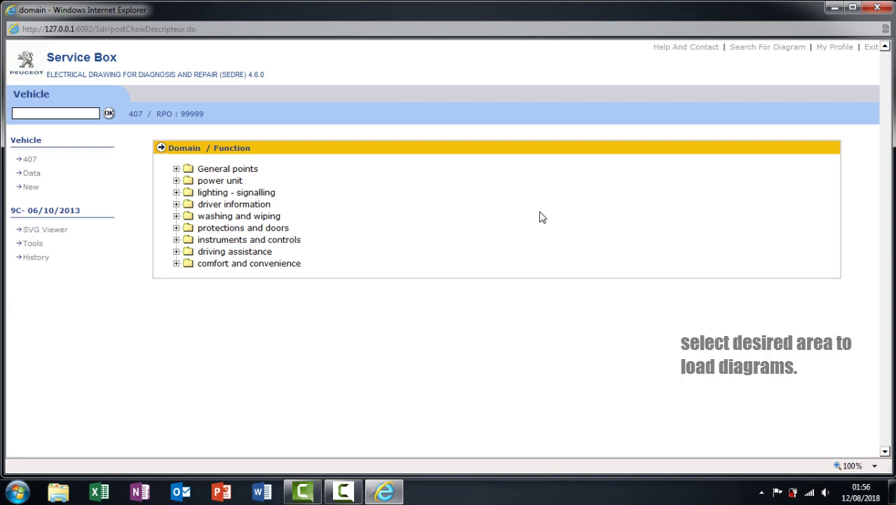
Open the allocation of BSI1 fuses diagram for BSI EVOLUTION and accept the Adobe SVG Viewer license agreement
key(Return)
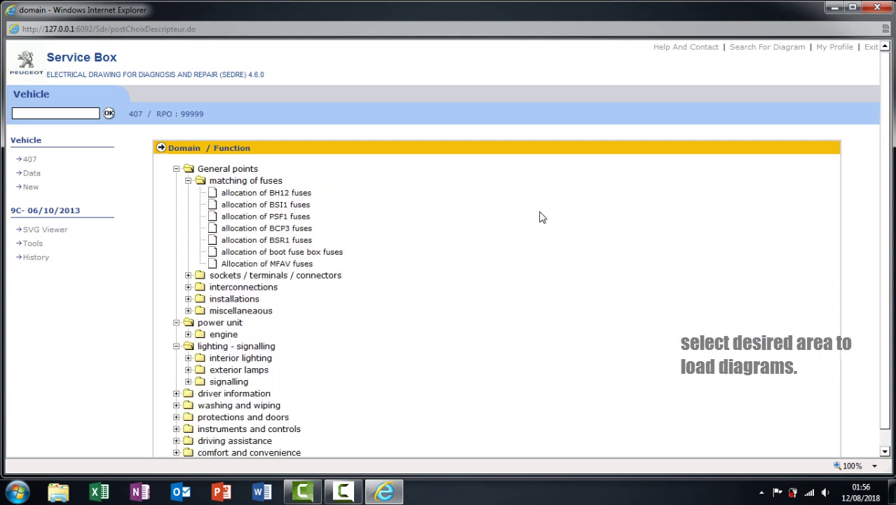
key(Return)
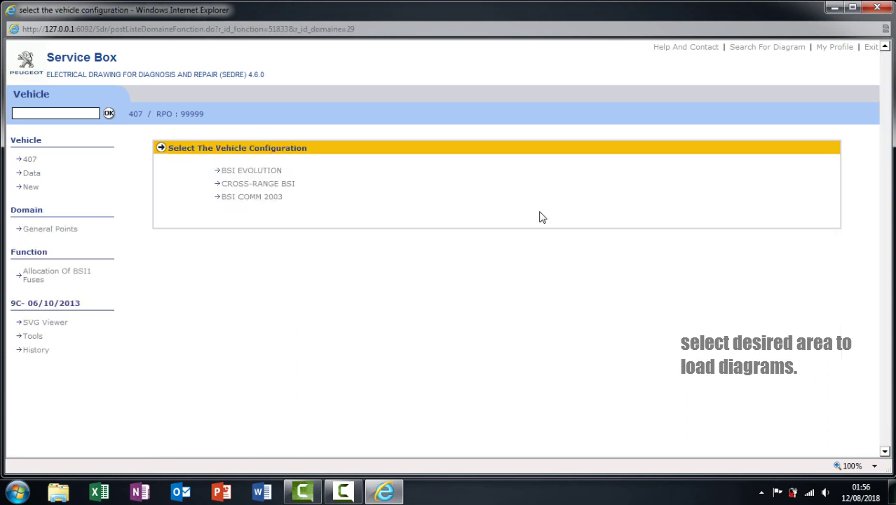
key(Tab)
key(Return)
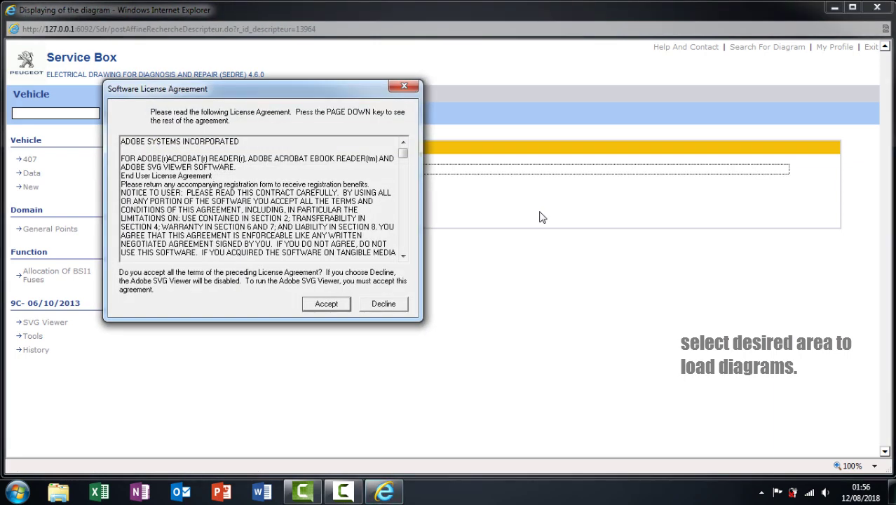
key(Return)
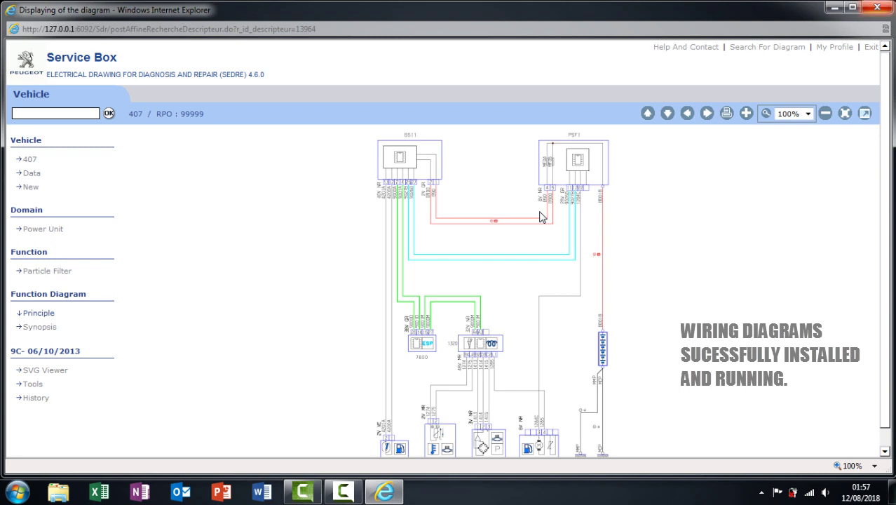
Close the SEDRE diagram and, in Service Box Documentation Backup, choose the 607 RESTYLING with silhouette 4 DOOR SALOON
key(alt+F4)
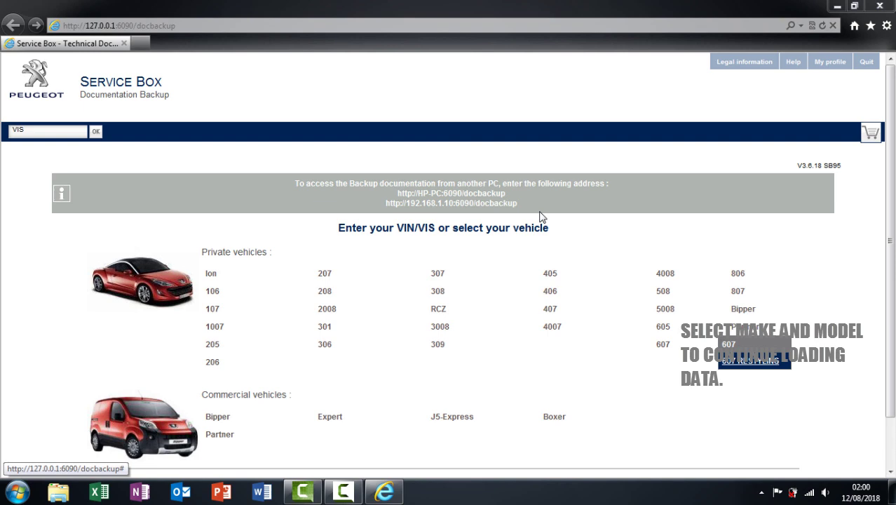
key(Return)
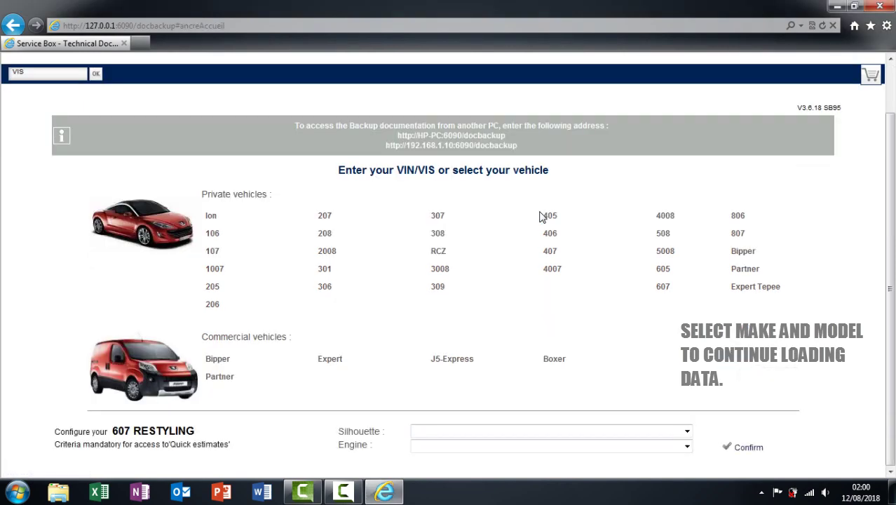
key(alt+Down)
key(Down)
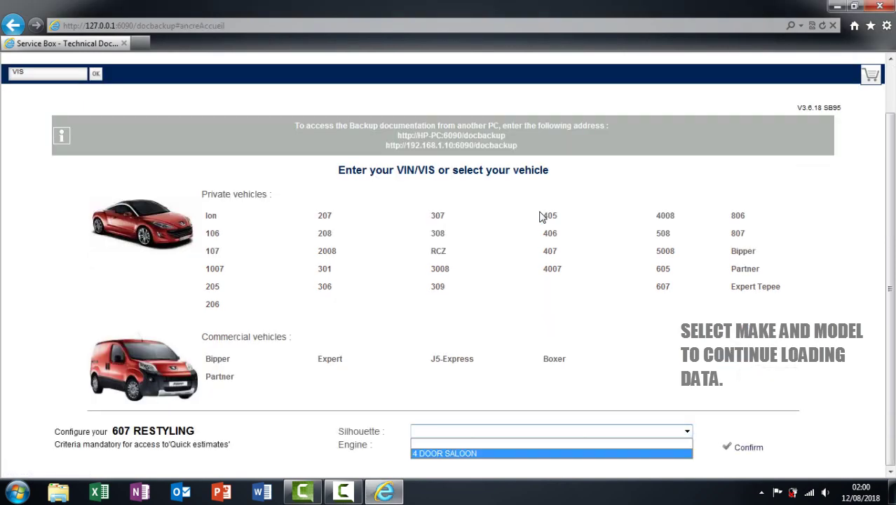
key(Return)
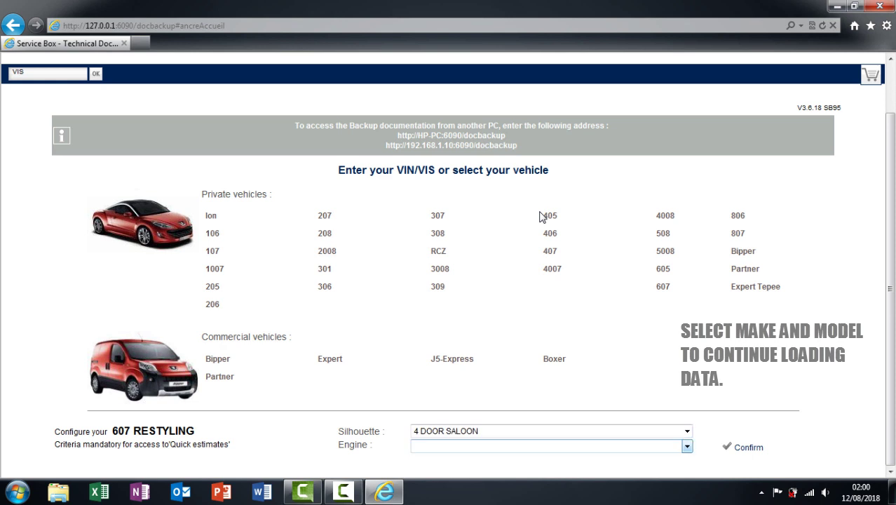
Set the 607 RESTYLING's engine to 2.0 HDi 138 particle emission filter and confirm the vehicle
key(alt+Down)
key(End)
key(Up)
key(Up)
key(Up)
key(Up)
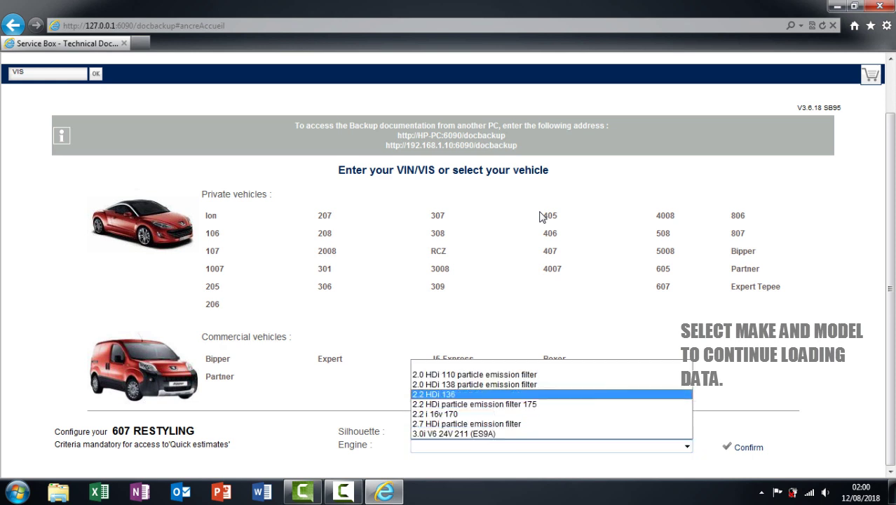
key(Up)
key(Return)
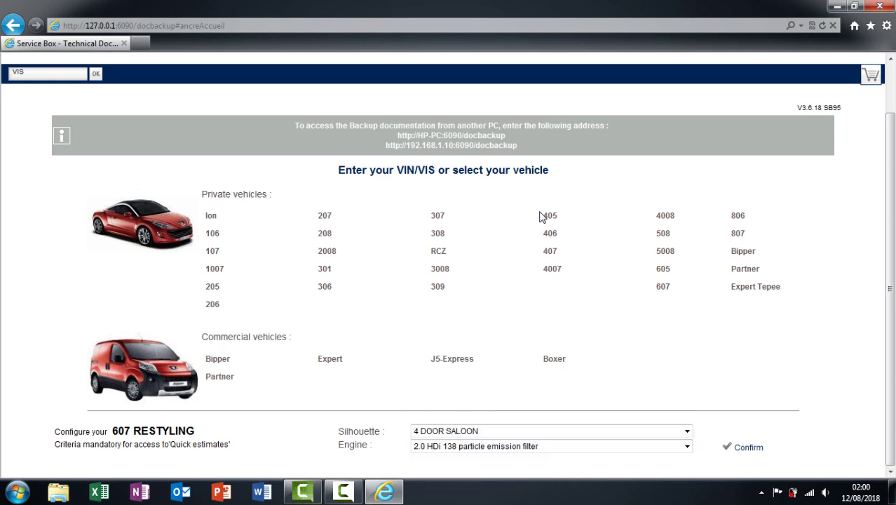
key(Tab)
key(Return)
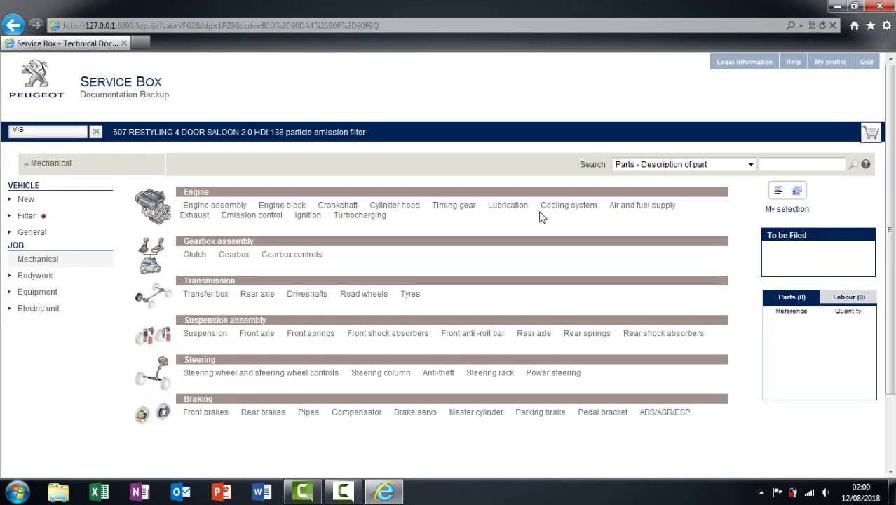
key(Tab)
key(Tab)
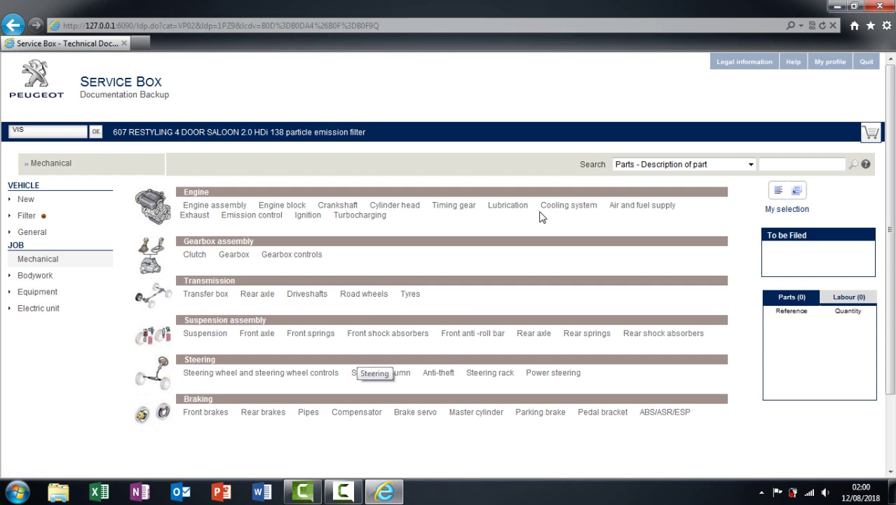
key(Tab)
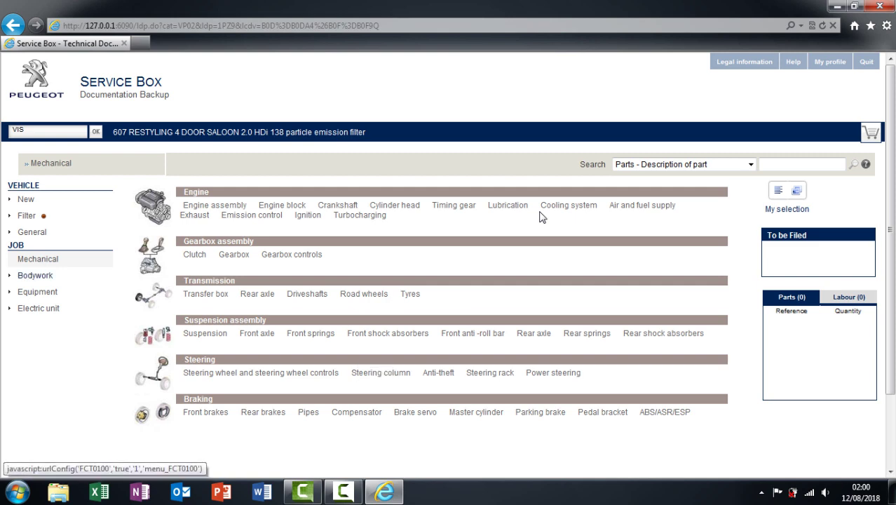